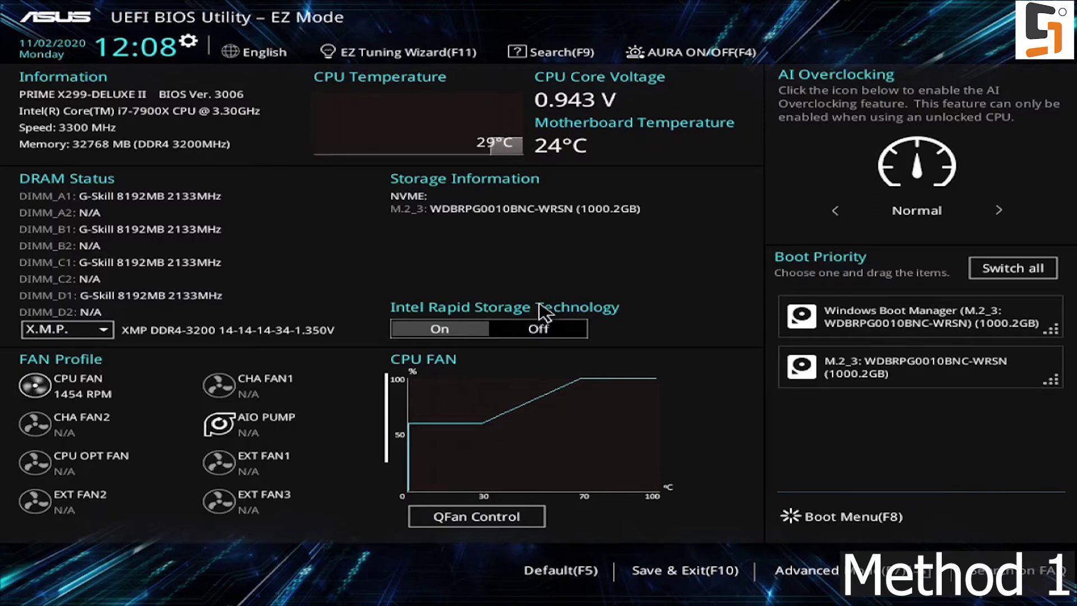
Keep SATA Mode as Intel RST Premium(RAID) in Advanced > PCH Storage Configuration
key(F7)
key(Right)
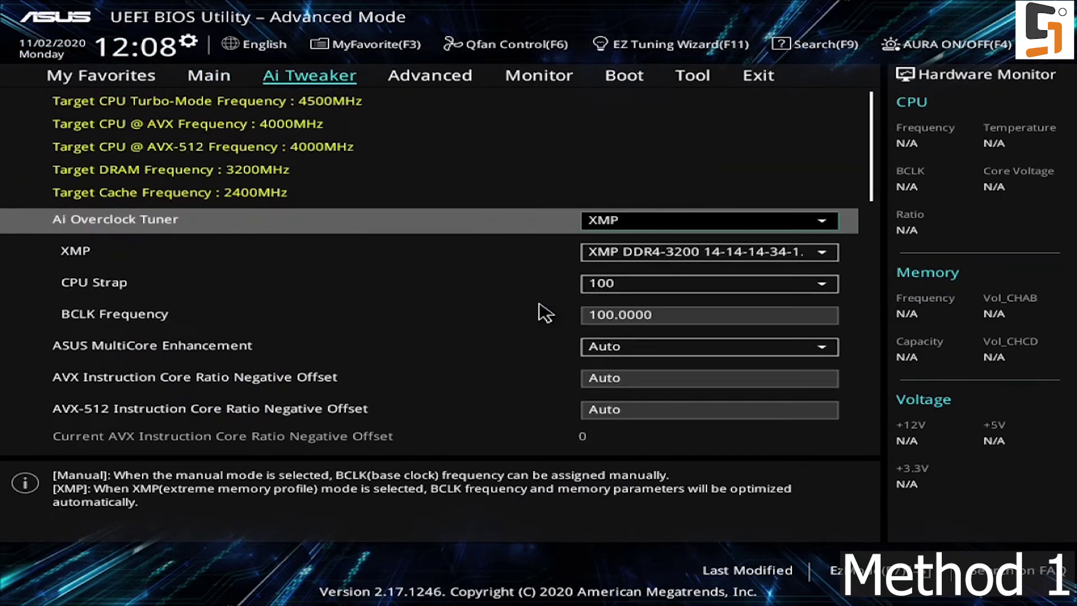
key(Right)
key(Down)
key(Down)
key(Down)
key(Down)
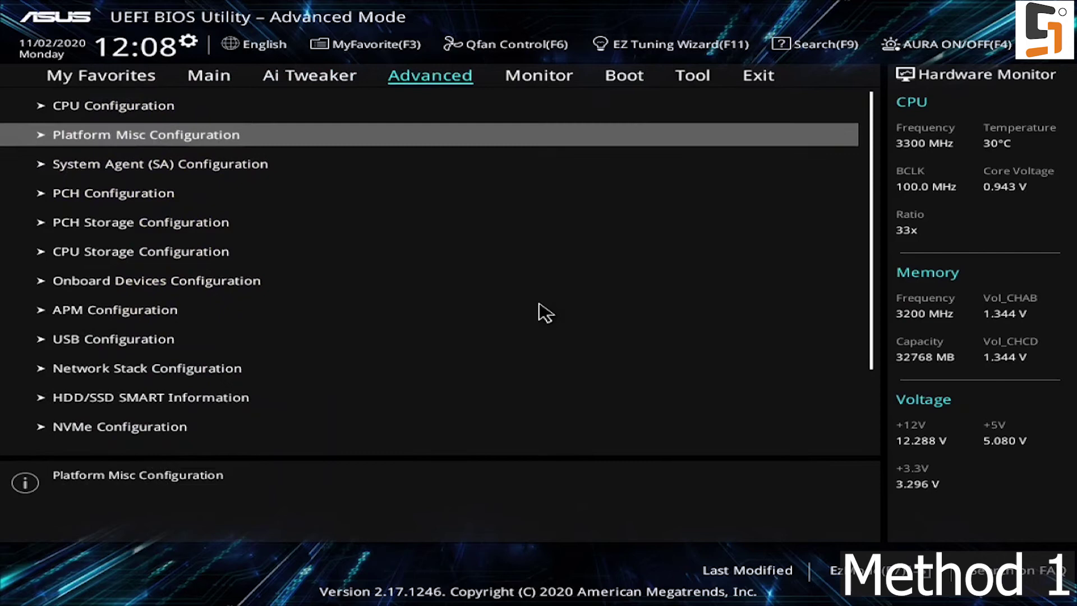
key(Return)
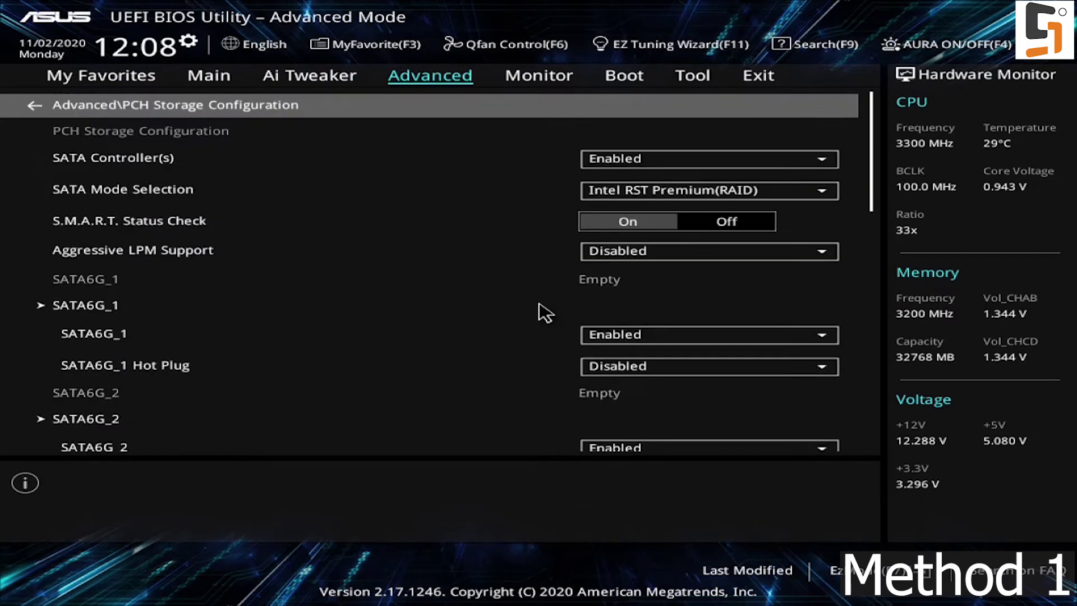
key(Down)
key(Down)
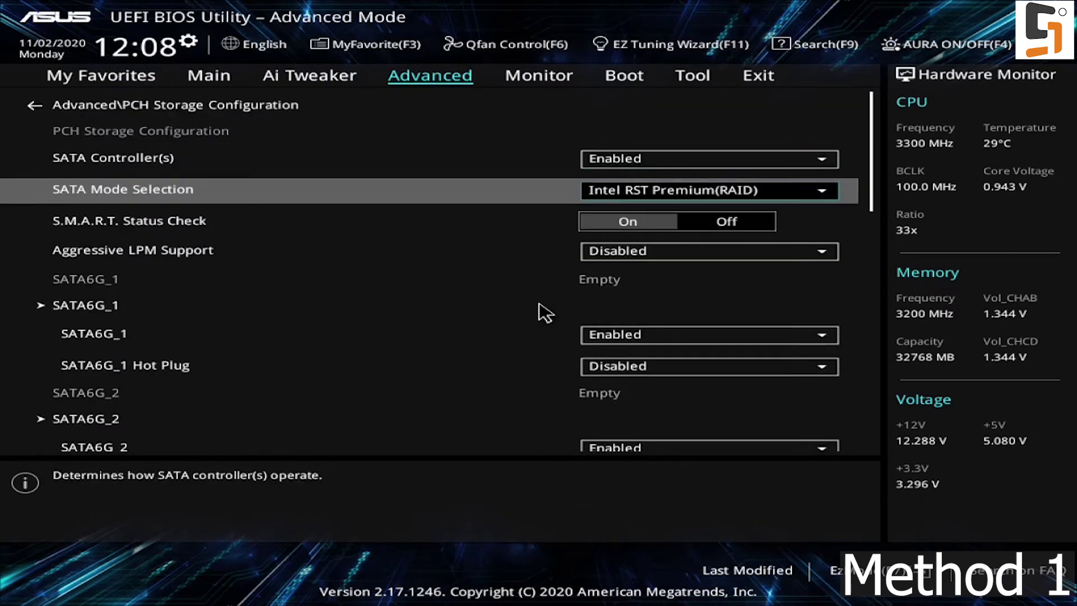
key(Return)
key(Up)
key(Down)
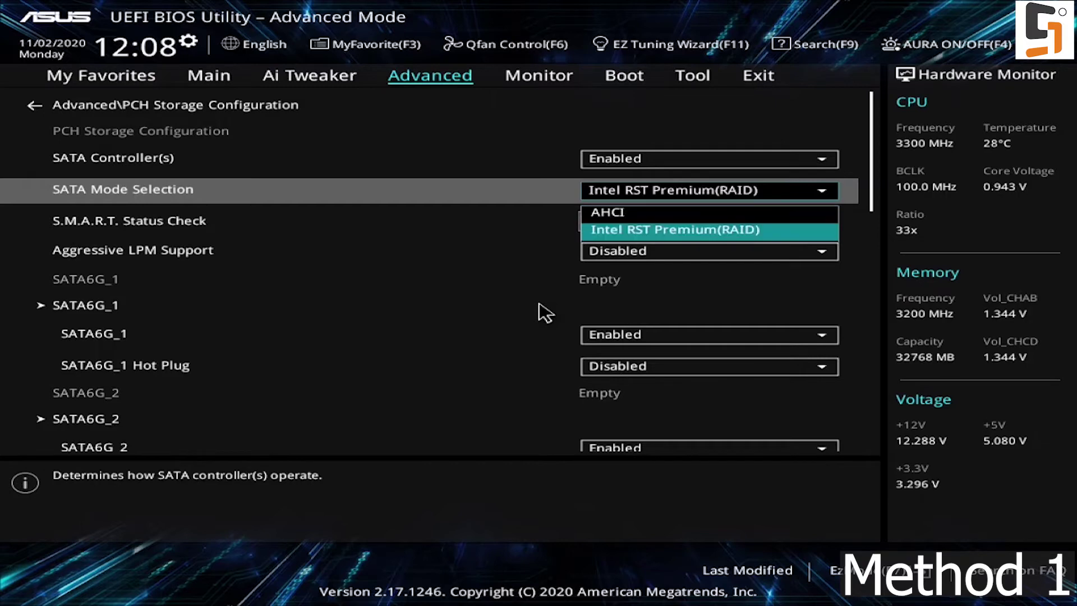
key(Return)
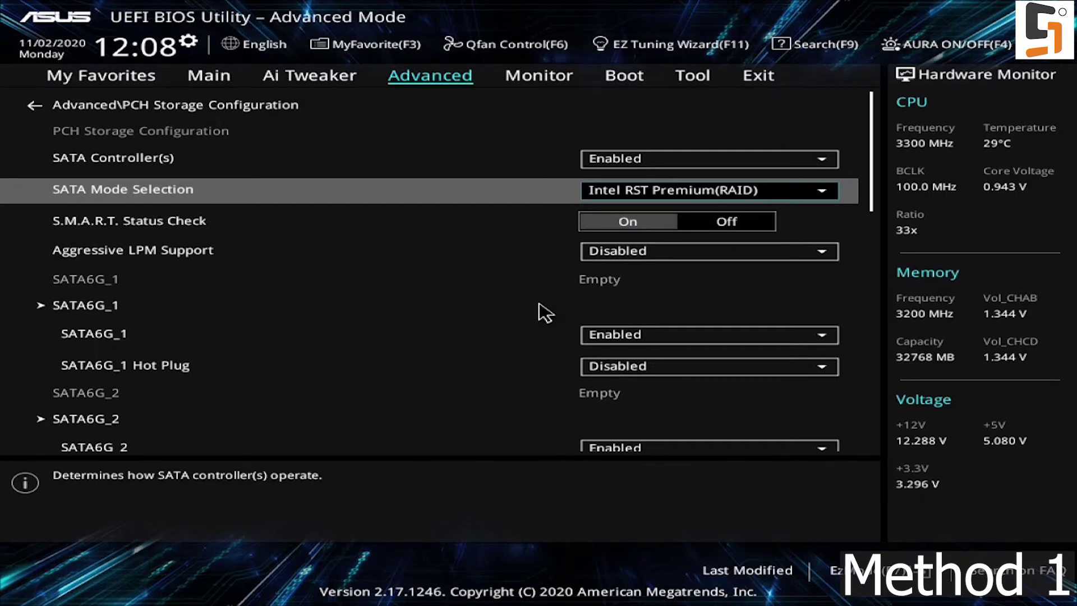
Save the BIOS changes and reset the machine
key(Right)
key(Right)
key(Right)
key(Right)
key(Down)
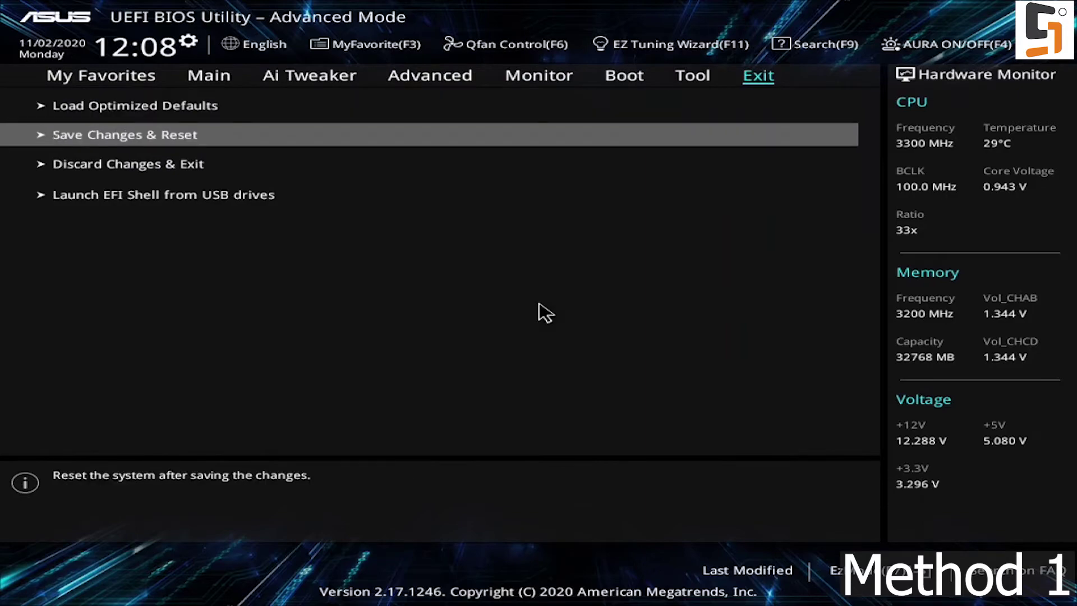
key(Return)
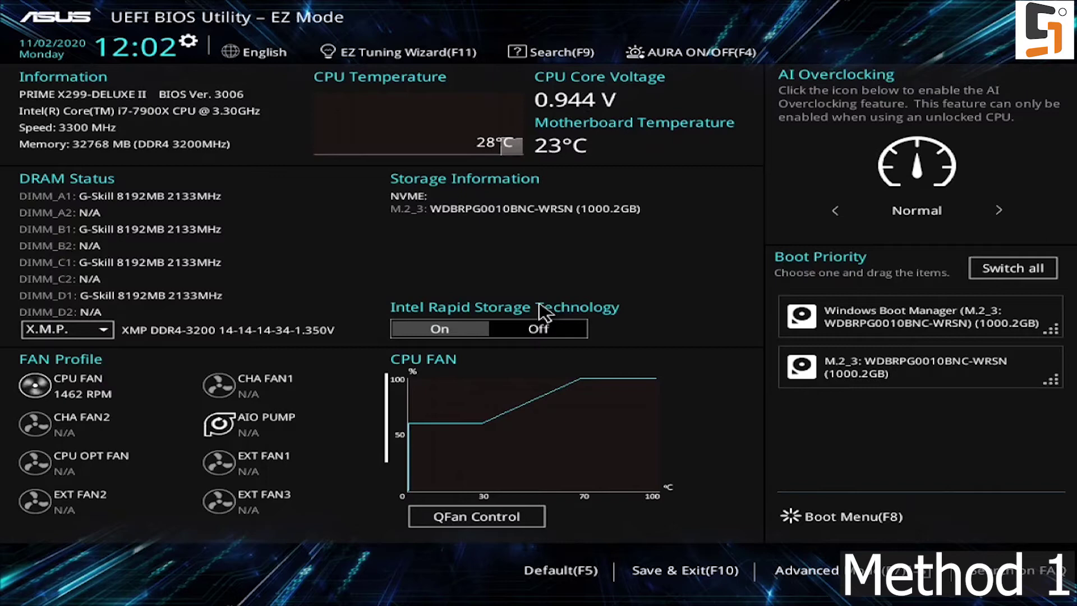
Go to Intel Virtual RAID on CPU > All Intel VMD Controllers and select Create RAID Volume
key(F7)
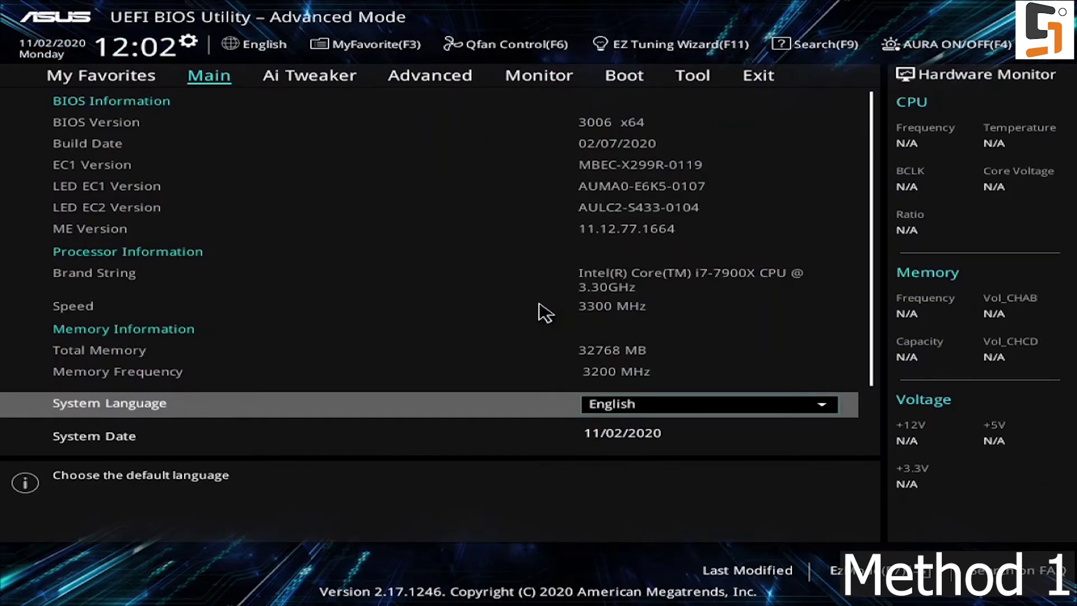
key(Right)
key(Right)
key(Down)
key(Down)
key(Down)
key(Down)
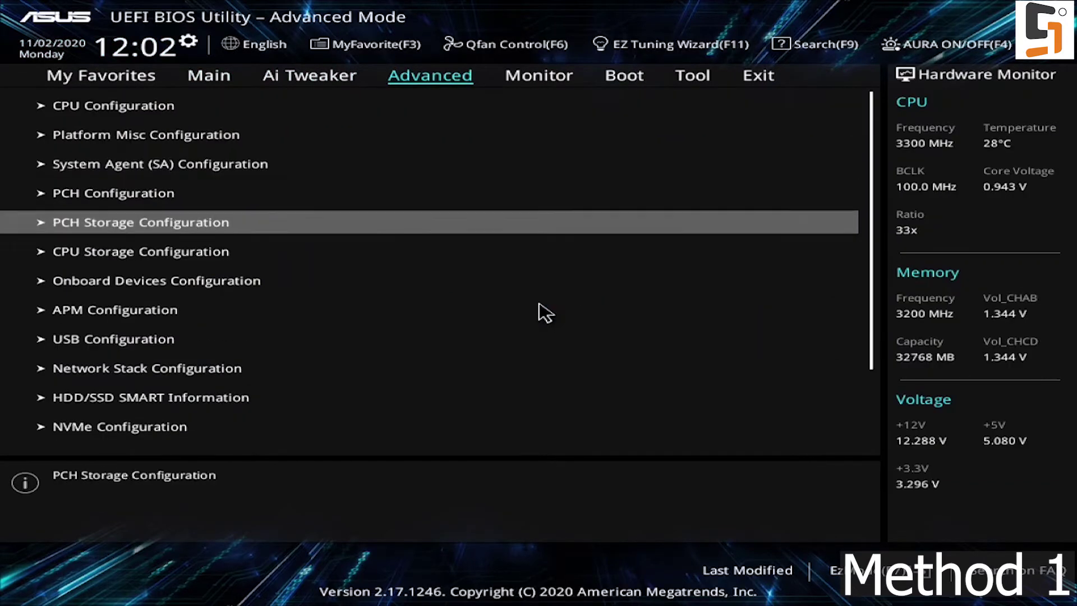
key(Down)
key(Down)
key(Down)
key(Down)
key(Down)
key(Down)
key(Down)
key(Down)
key(Down)
key(Down)
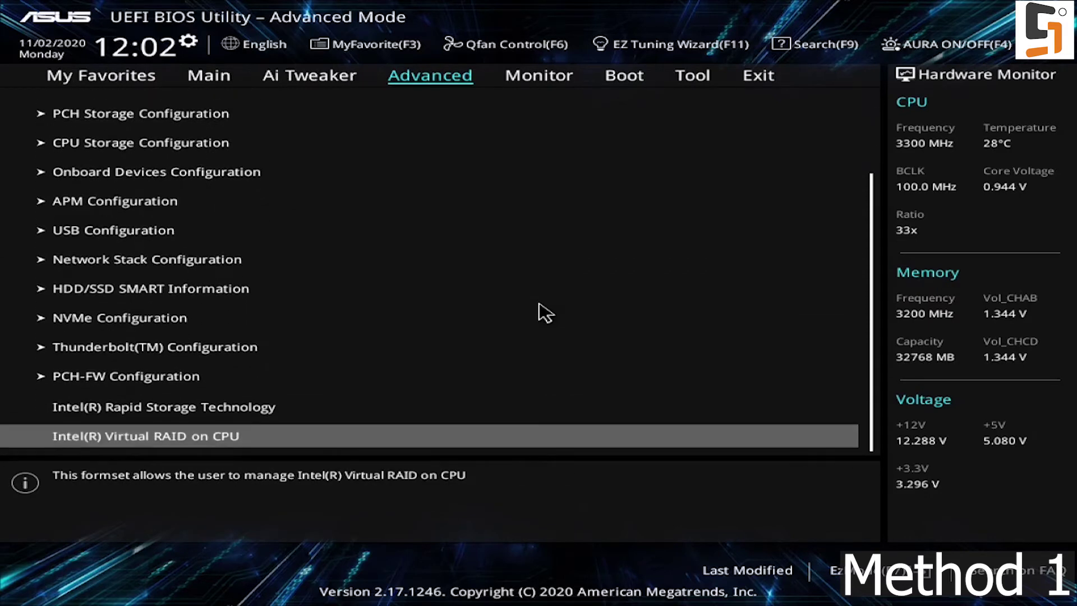
key(Return)
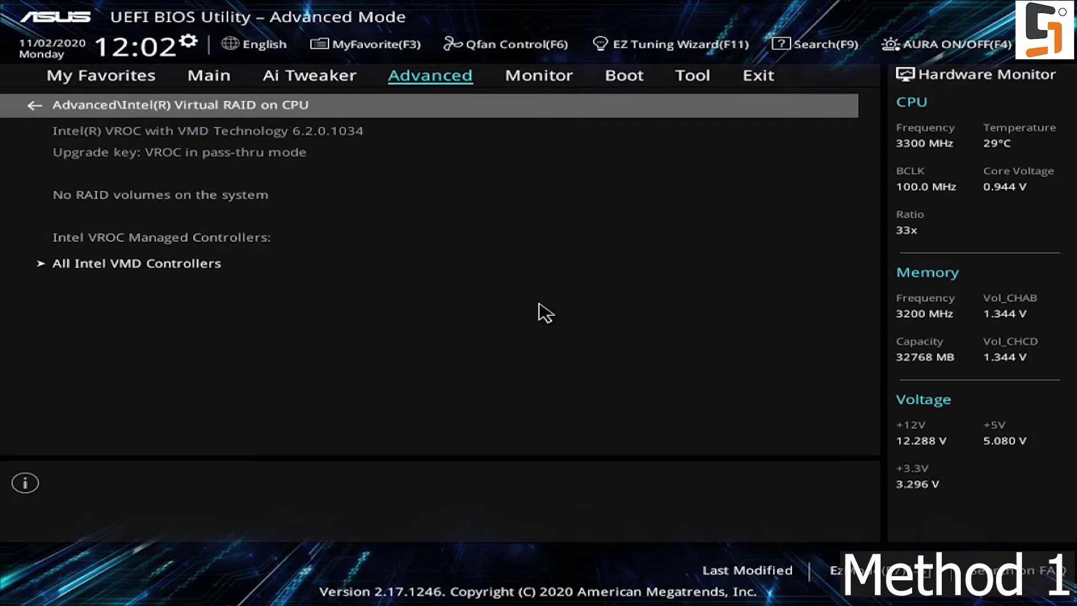
key(Down)
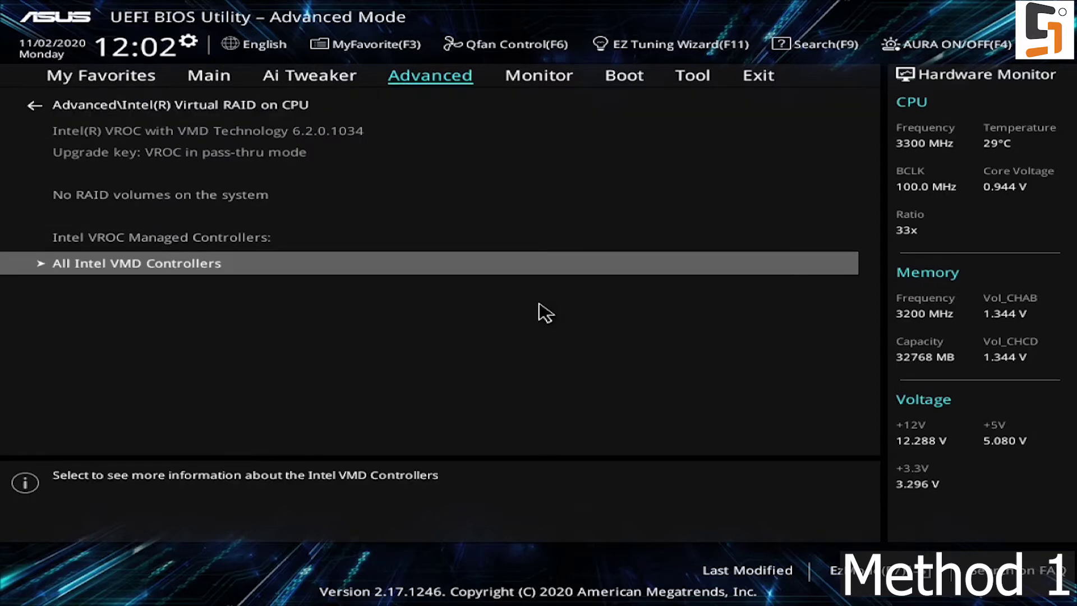
key(Return)
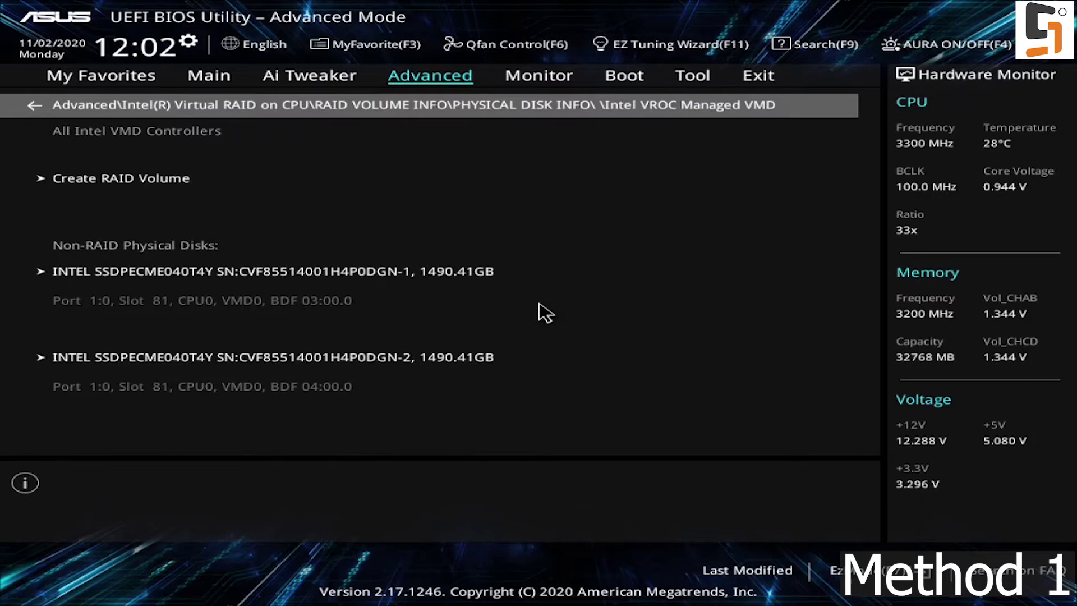
key(Down)
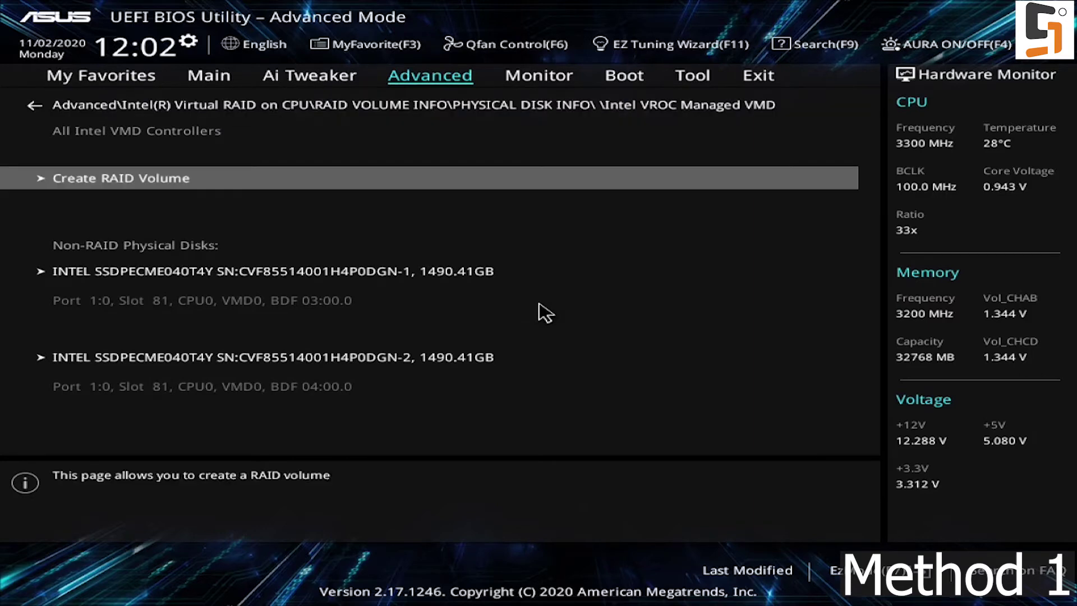
key(Down)
key(Down)
key(Up)
key(Up)
Name the new RAID0(Stripe) volume p3608
key(Return)
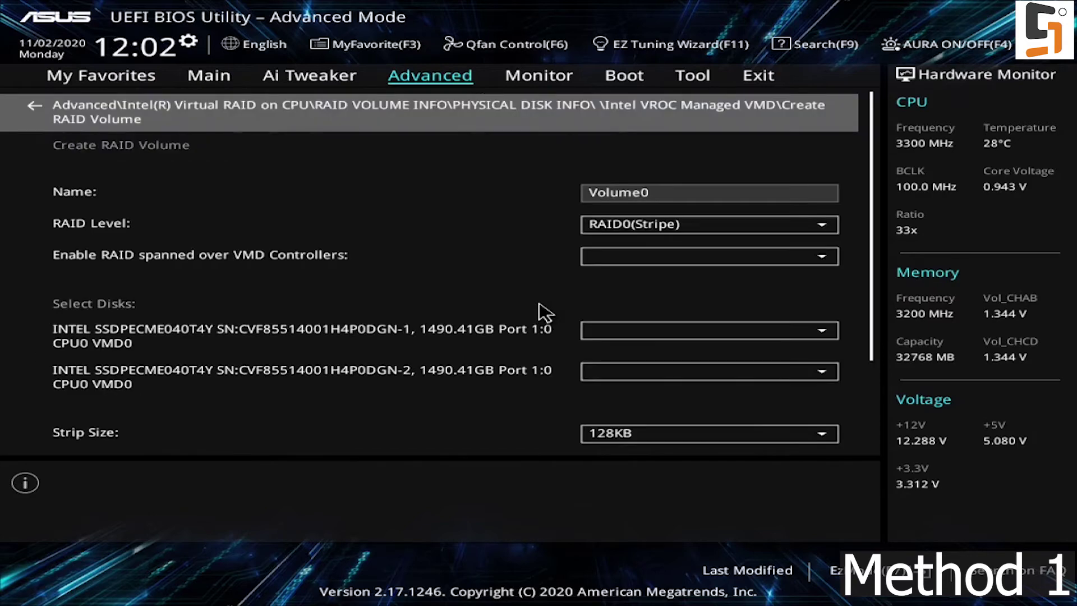
key(Down)
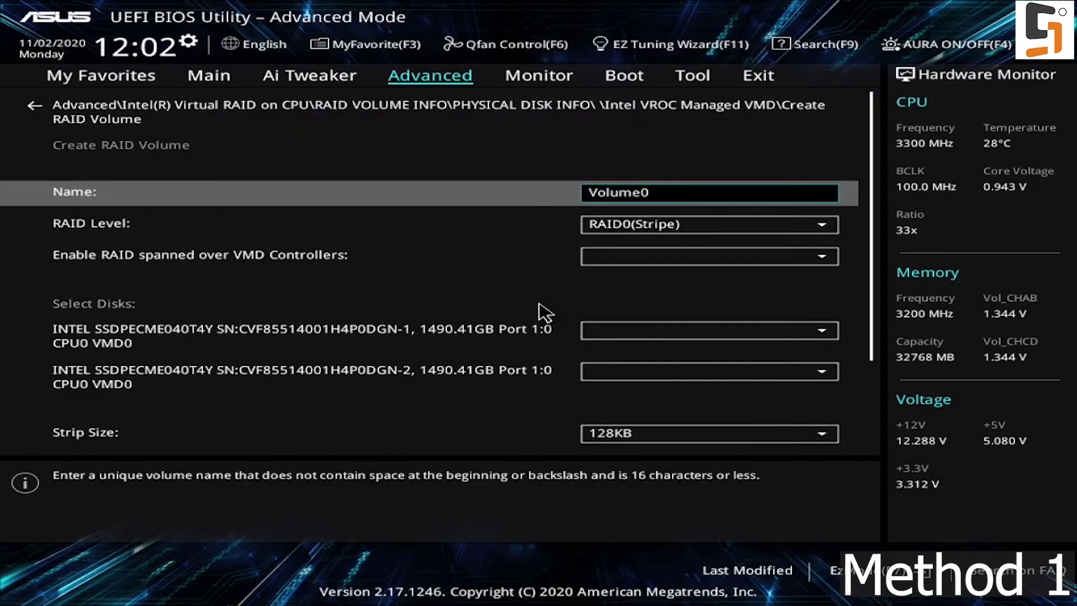
text(p)
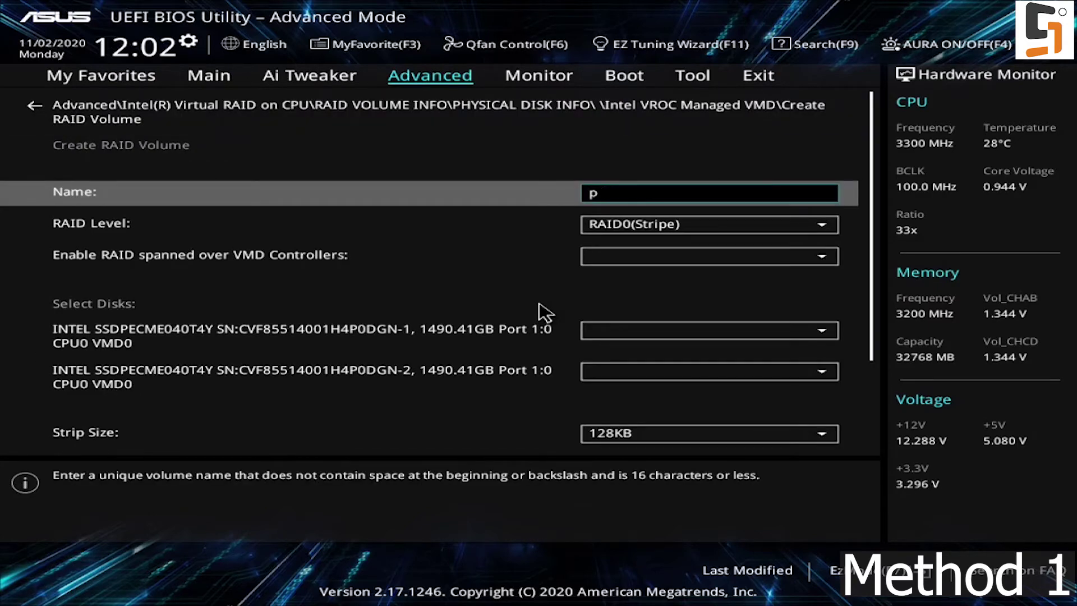
text(3608)
key(Down)
Mark both NVMe disks with X, create the volume, then save and reset with F10
key(Down)
key(Down)
key(Return)
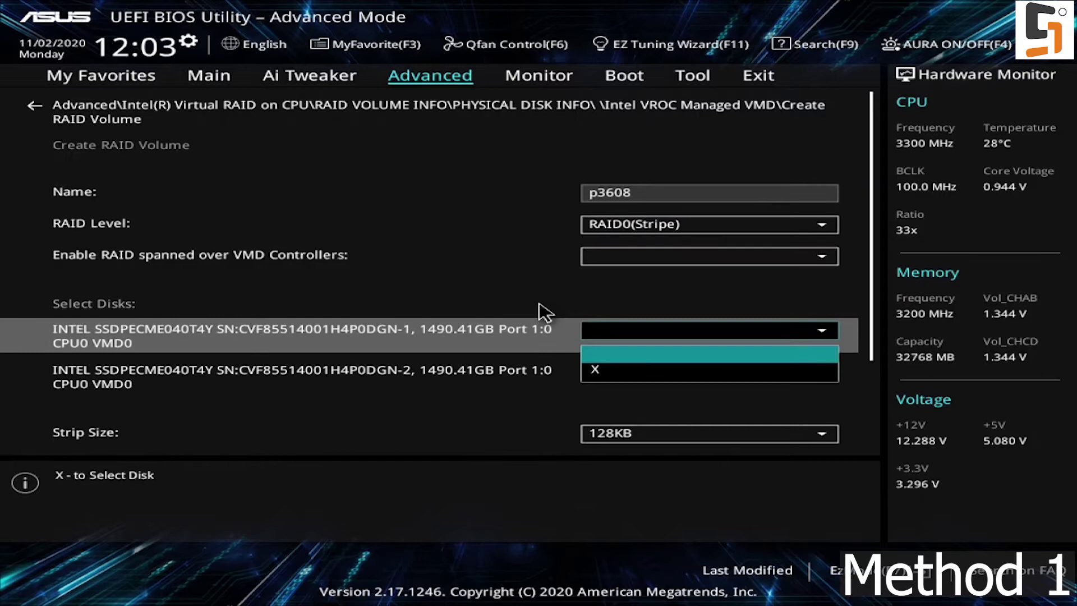
key(Down)
key(Return)
key(Down)
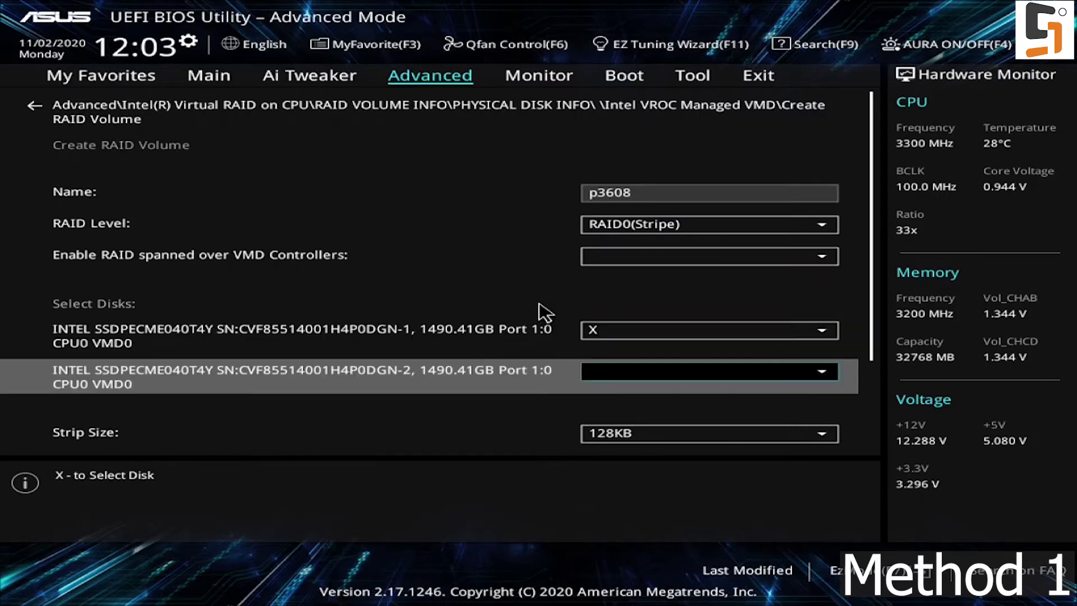
key(Return)
key(Down)
key(Return)
key(Down)
key(Down)
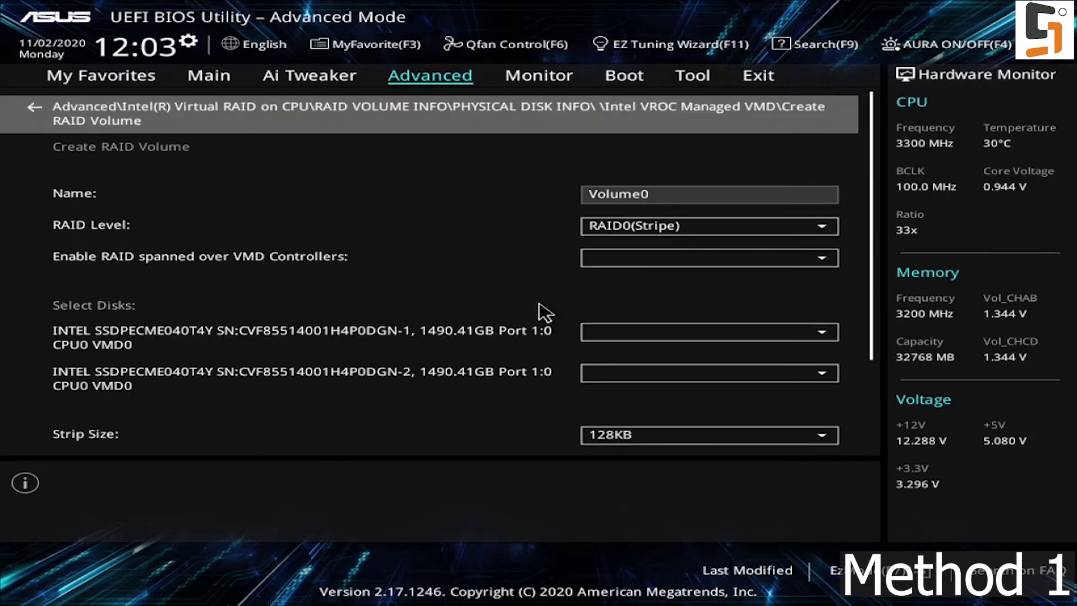
key(Escape)
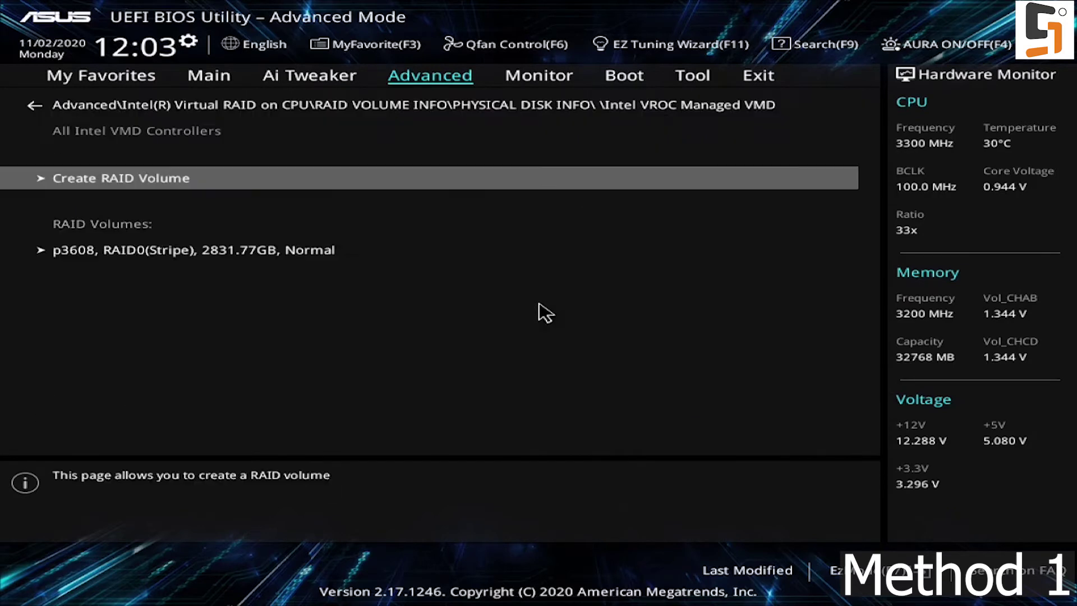
key(F10)
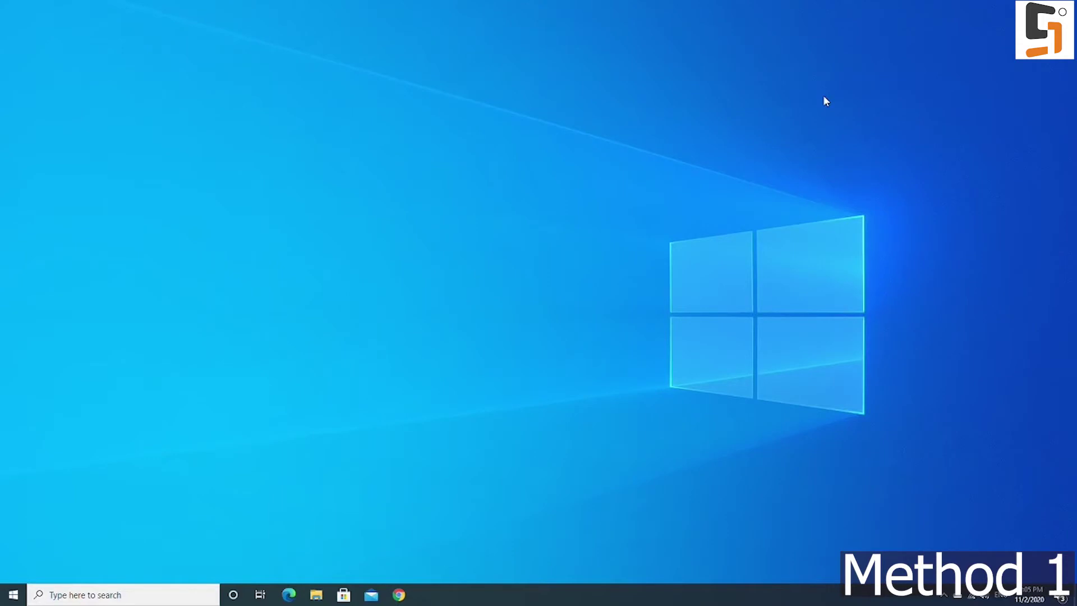
Launch Intel Virtual RAID on CPU and verify p3608 is RAID 0, 2,831.77 GB, Normal
key(super)
text(in)
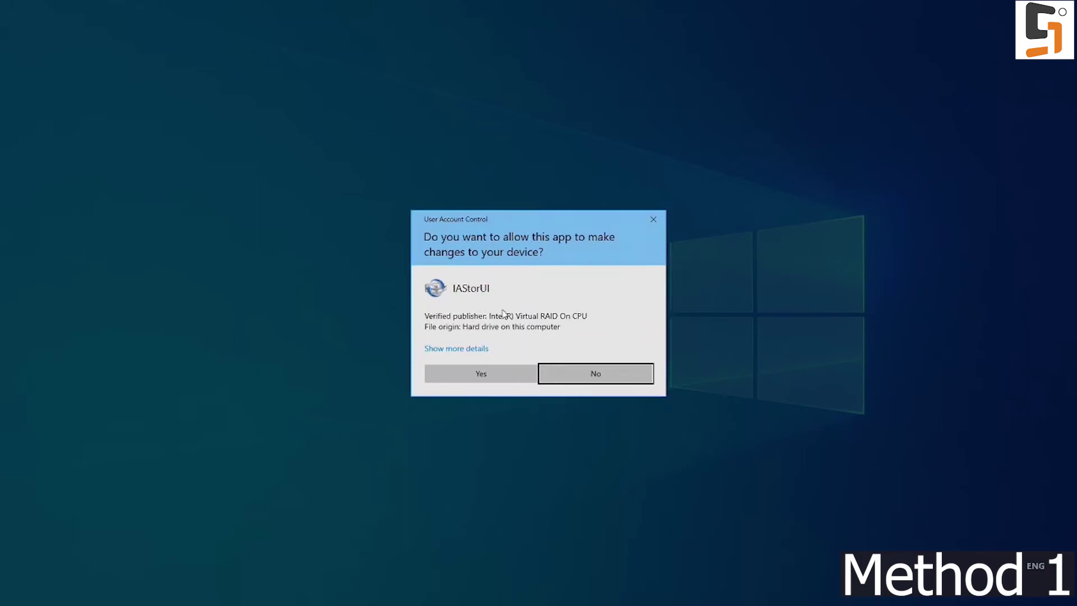
click(477, 376)
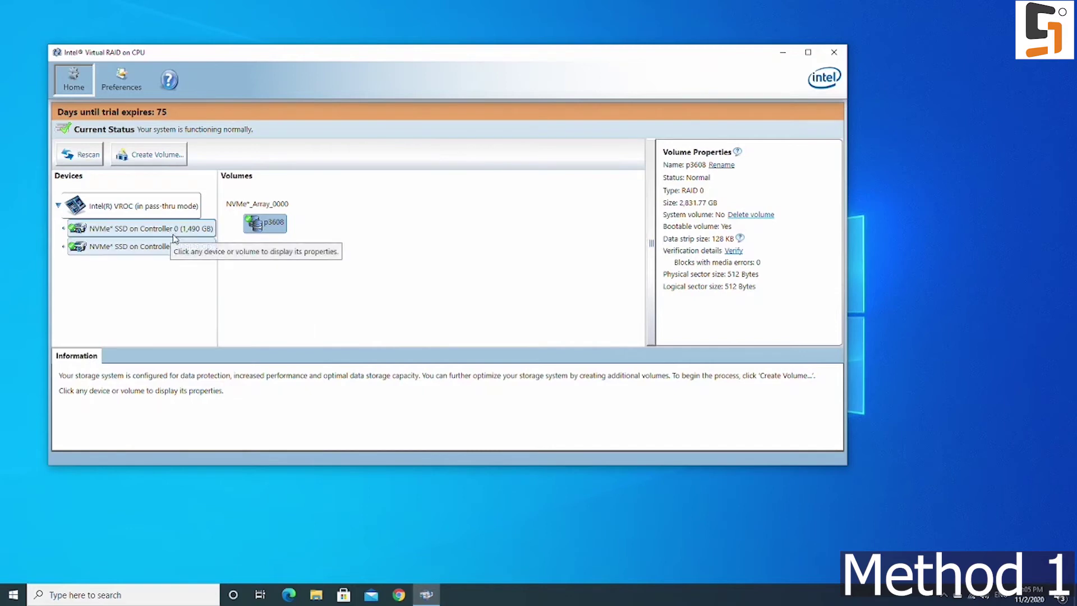
mouse_move(272, 226)
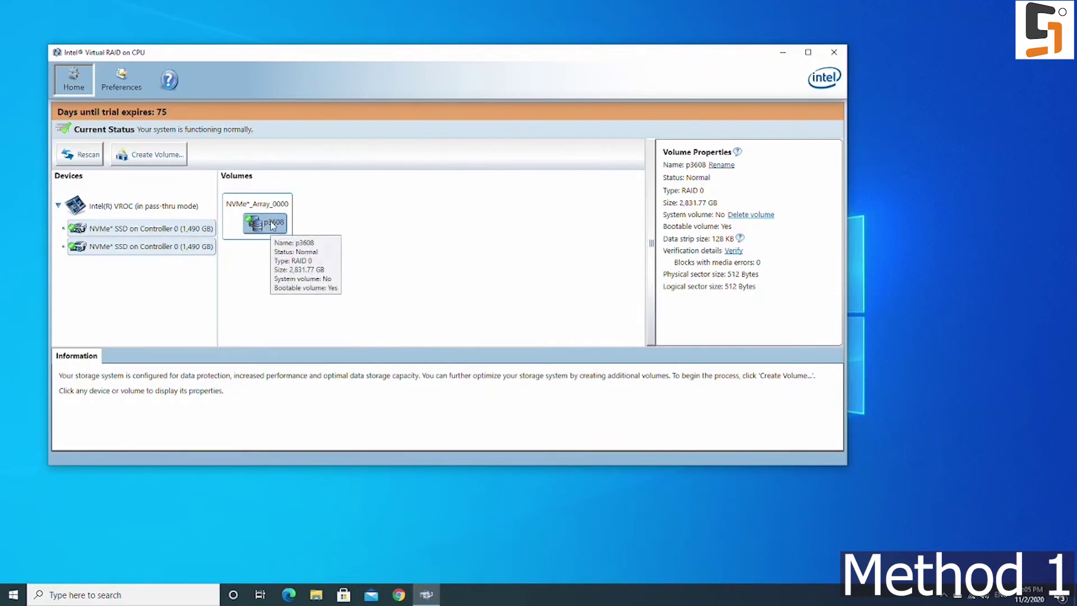
key(super)
Open Disk Management in Computer Management and initialize Disk 1 as GPT
text(c)
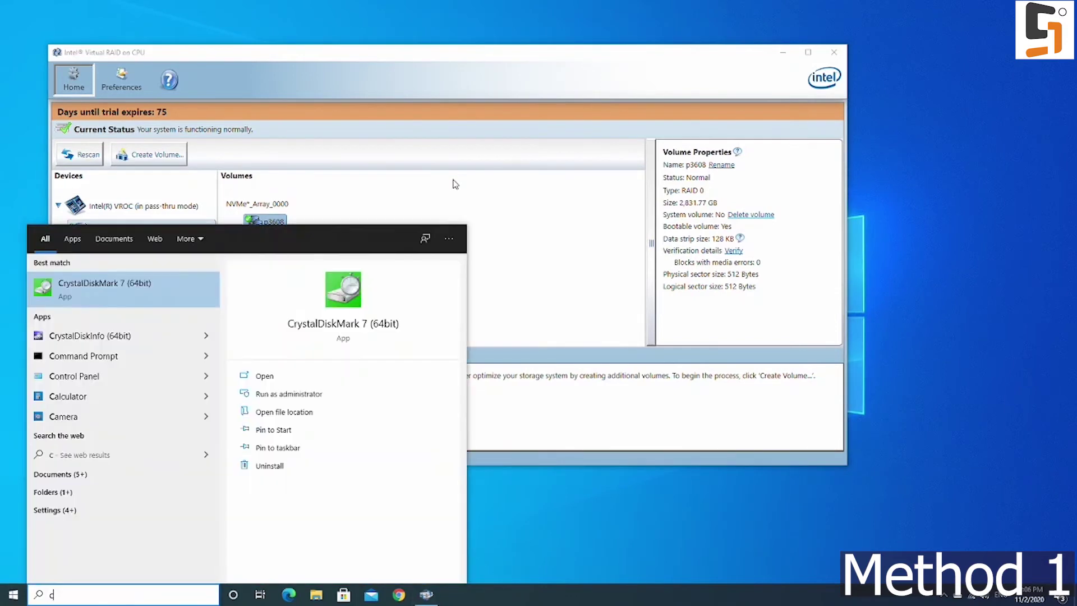
text(omputer)
key(Return)
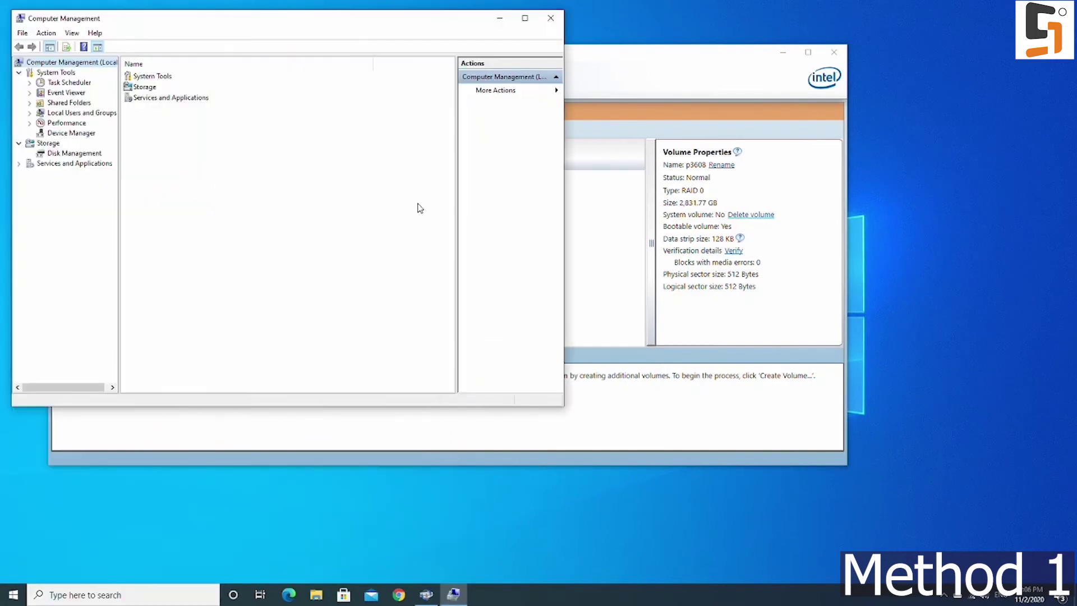
click(58, 154)
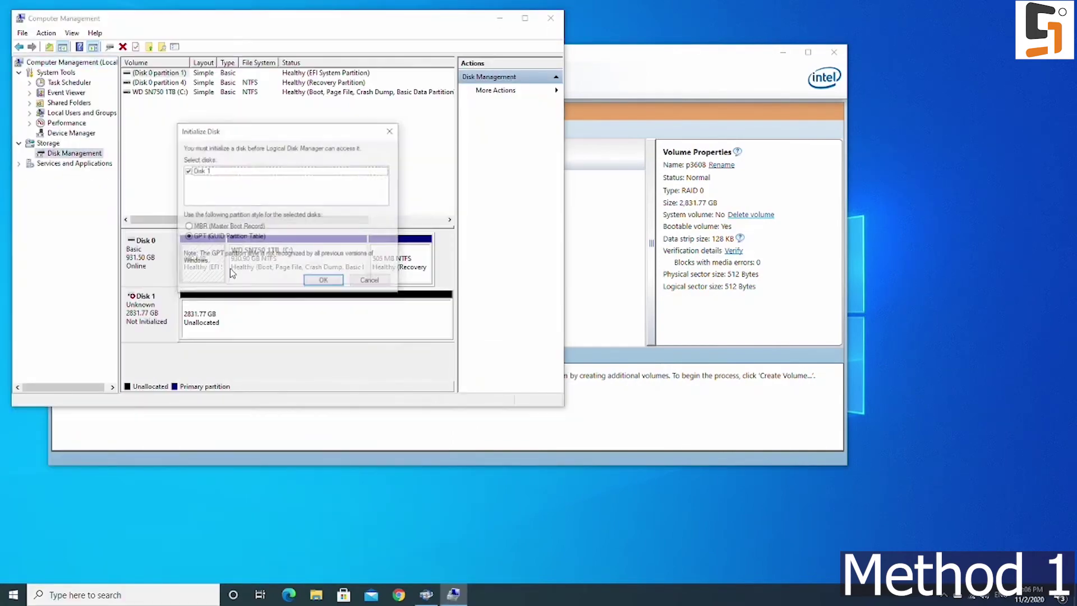
click(325, 280)
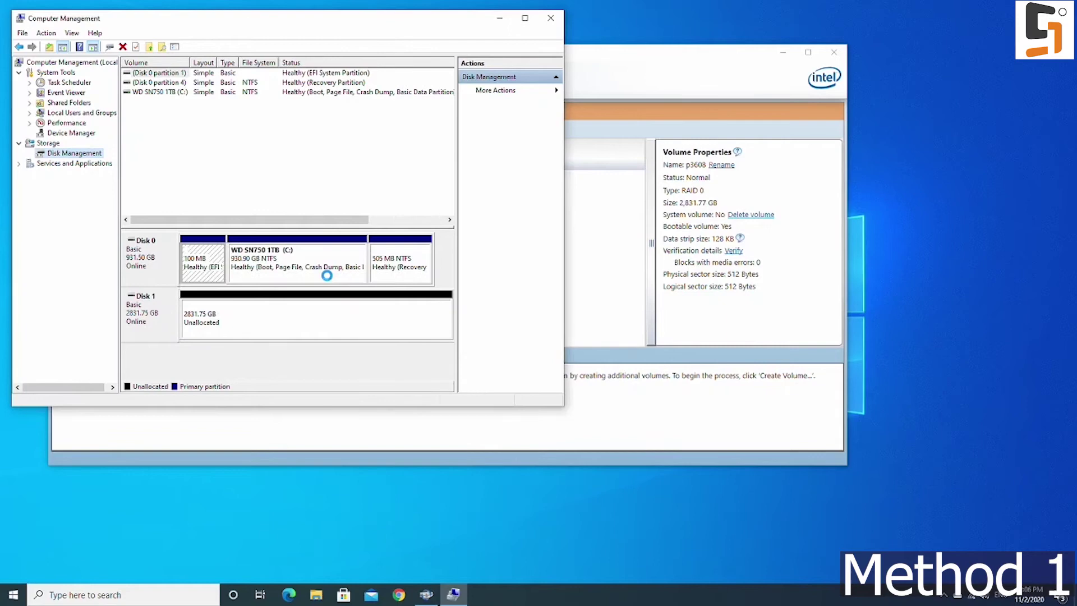
Create a default NTFS New Volume (D:) on Disk 1's unallocated space and close its folder
right_click(248, 322)
click(275, 329)
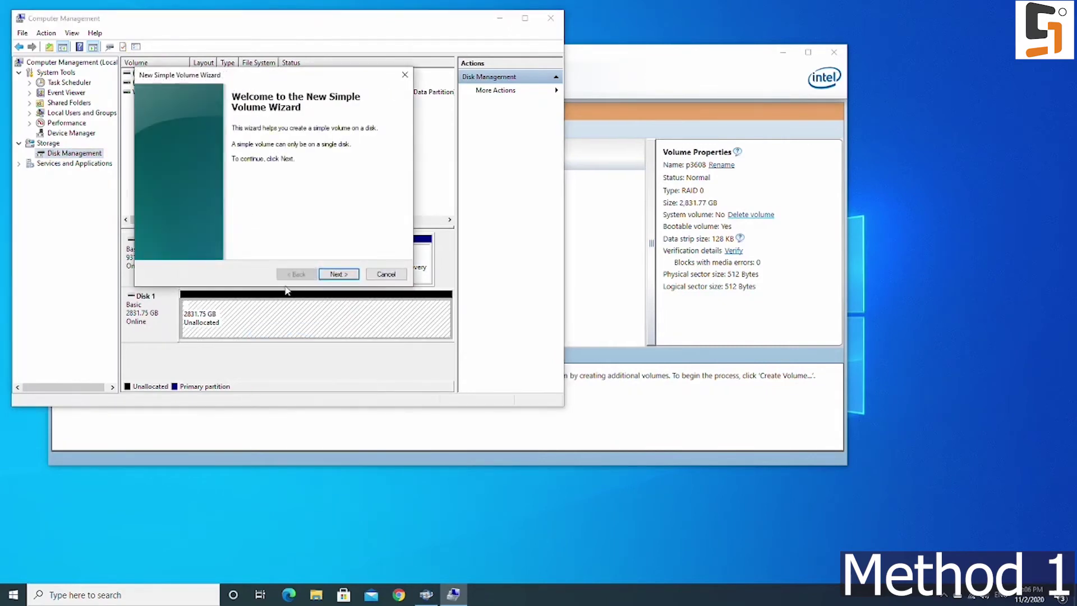
click(336, 275)
click(336, 274)
click(337, 275)
click(336, 274)
click(336, 275)
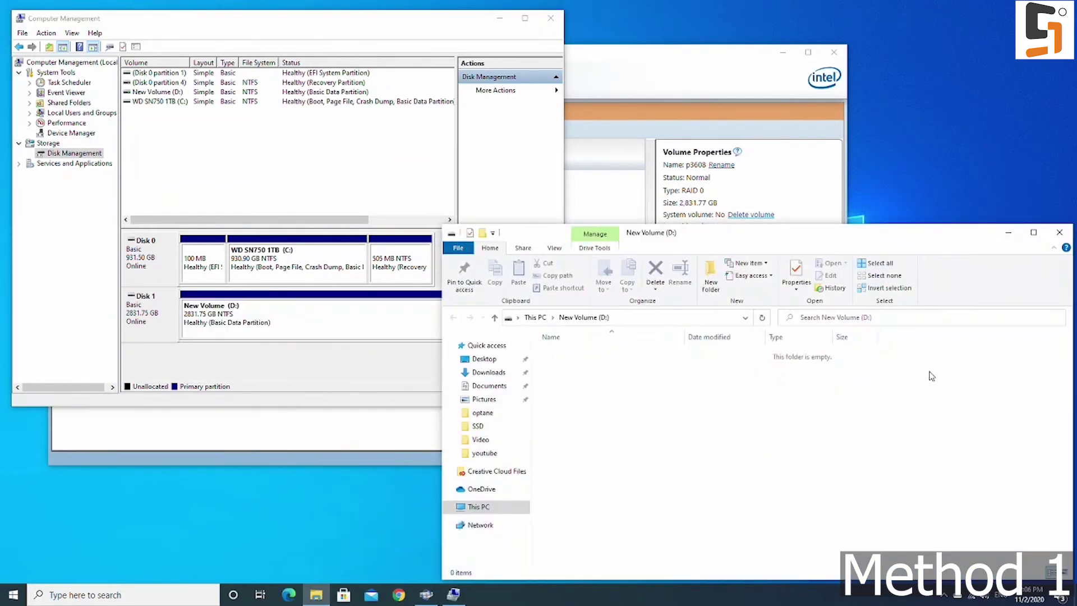
click(1058, 233)
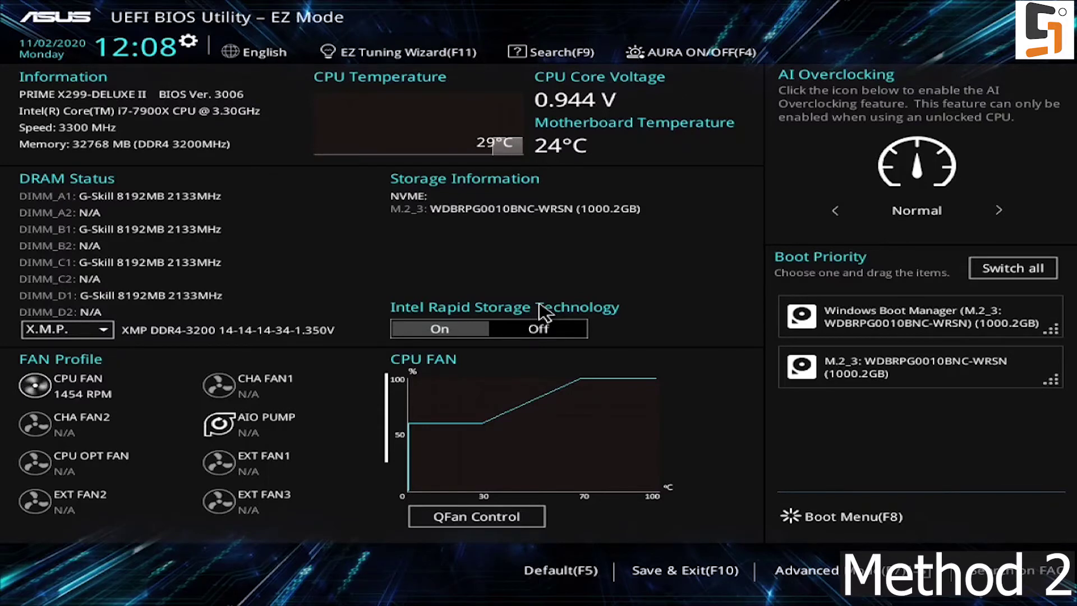
Keep SATA Mode as Intel RST Premium(RAID) in Advanced > PCH Storage Configuration
key(F7)
key(Right)
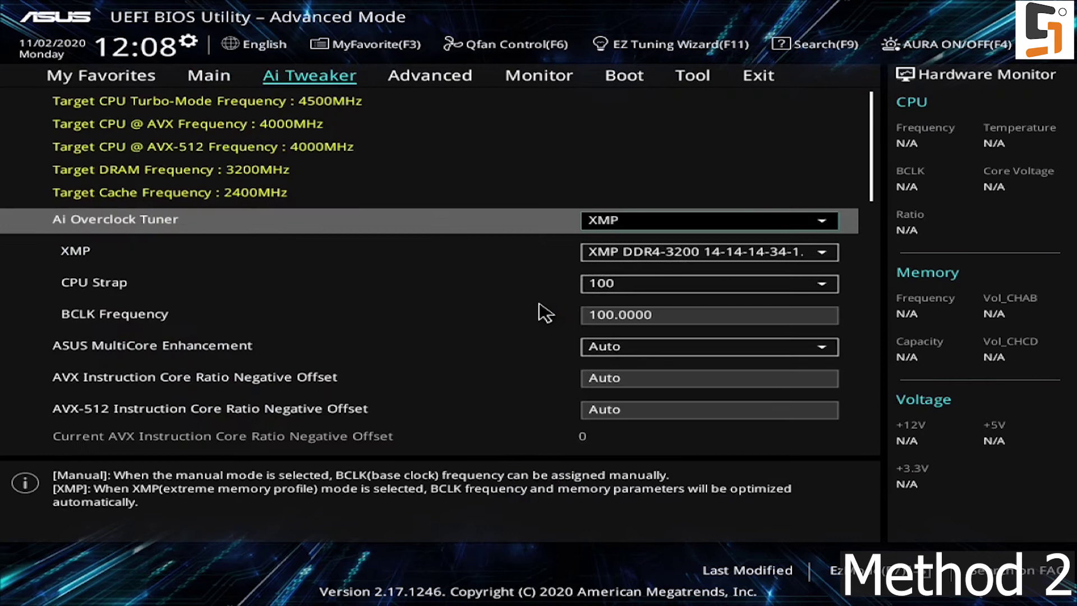
key(Right)
key(Down)
key(Down)
key(Down)
key(Down)
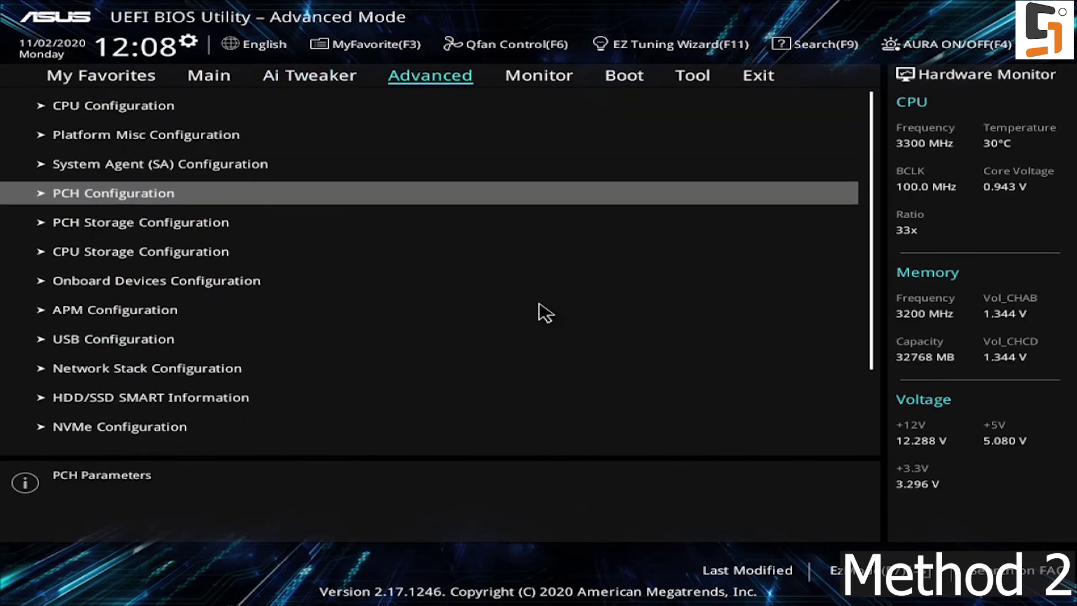
key(Return)
key(Down)
key(Down)
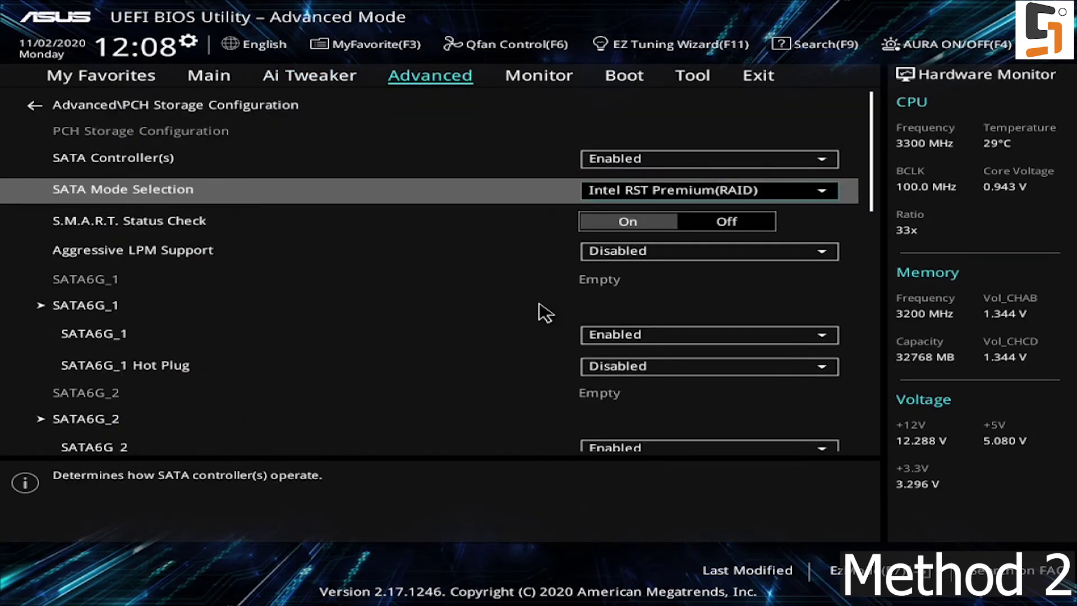
key(Return)
key(Up)
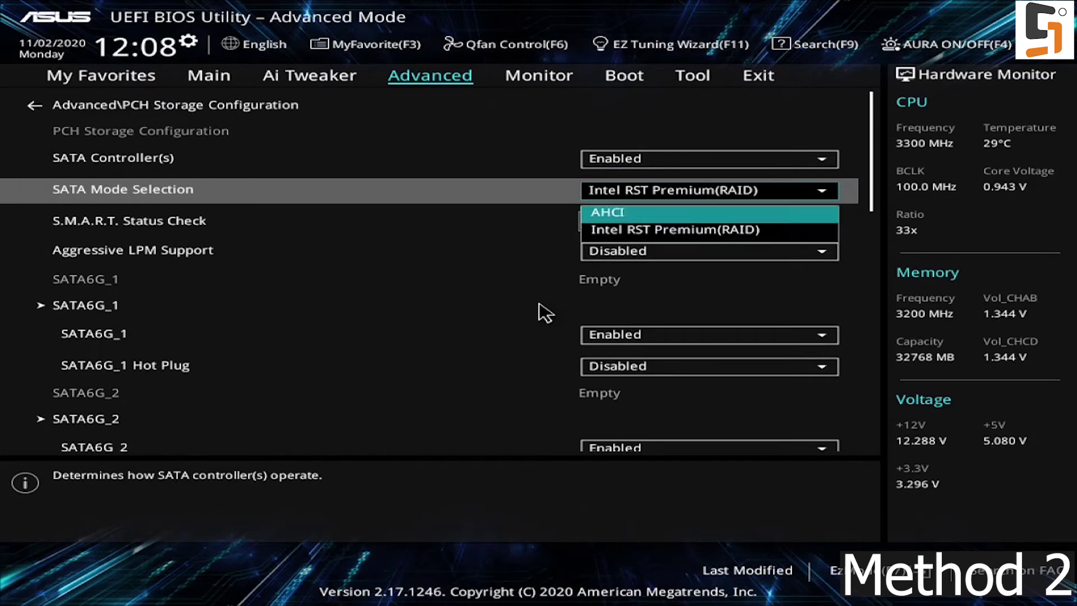
key(Down)
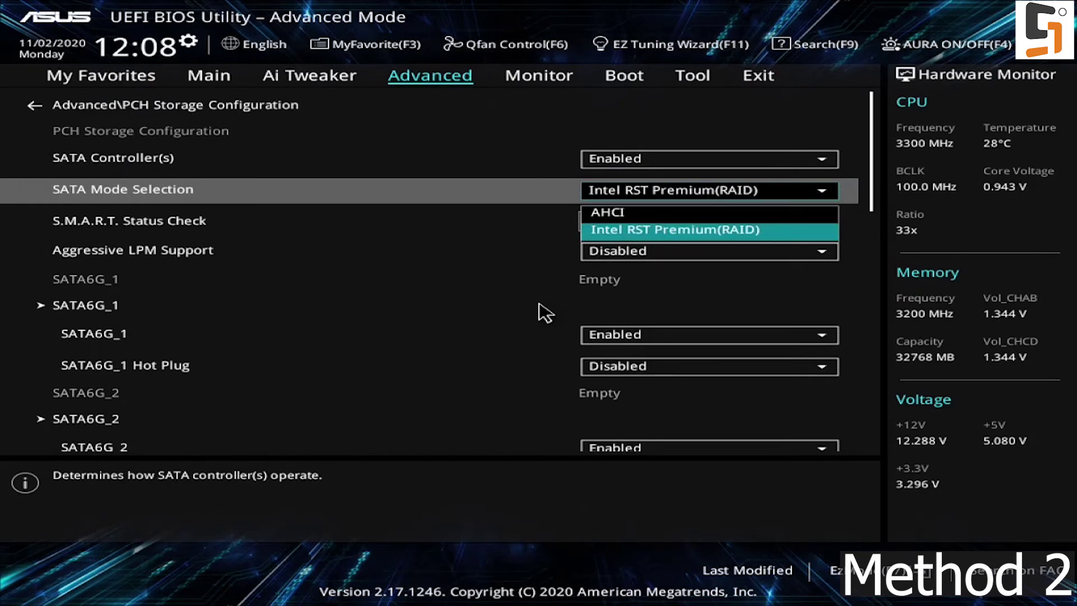
key(Escape)
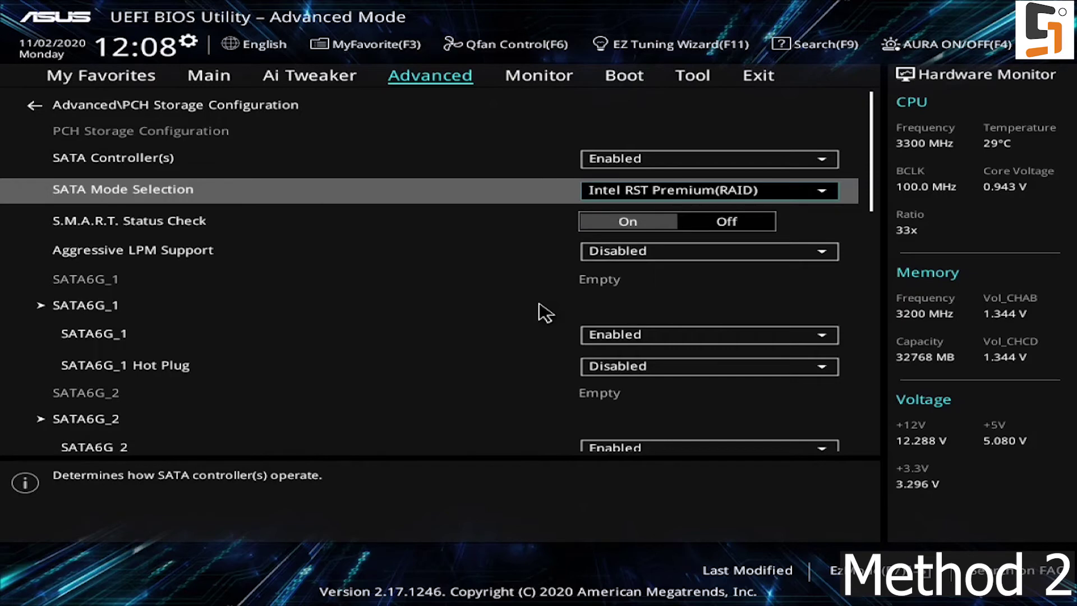
key(Escape)
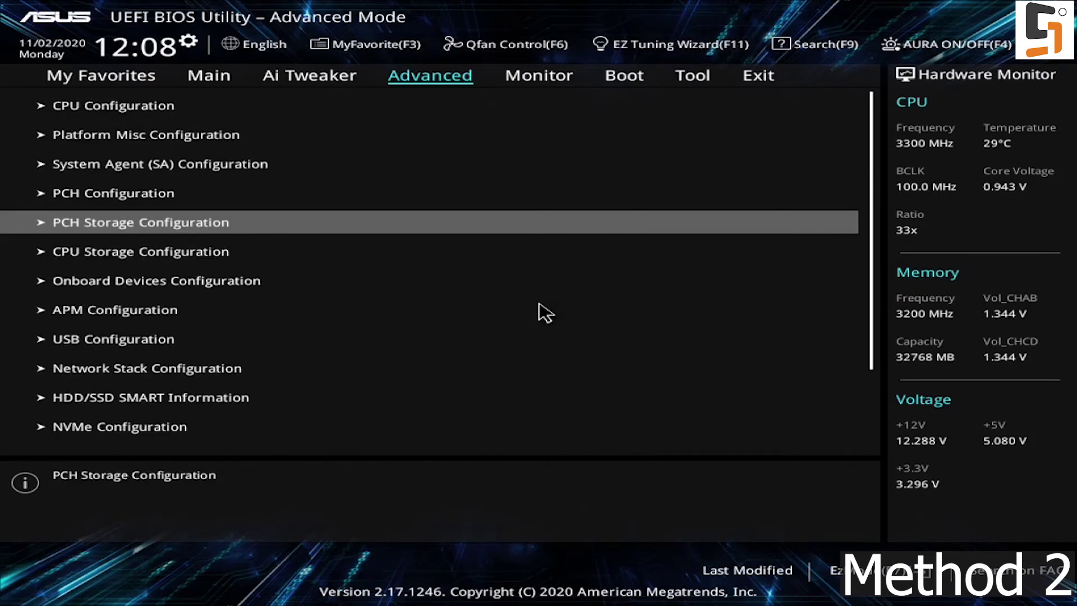
Save the BIOS changes and reset the PC
key(Right)
key(Right)
key(Right)
key(Right)
key(Down)
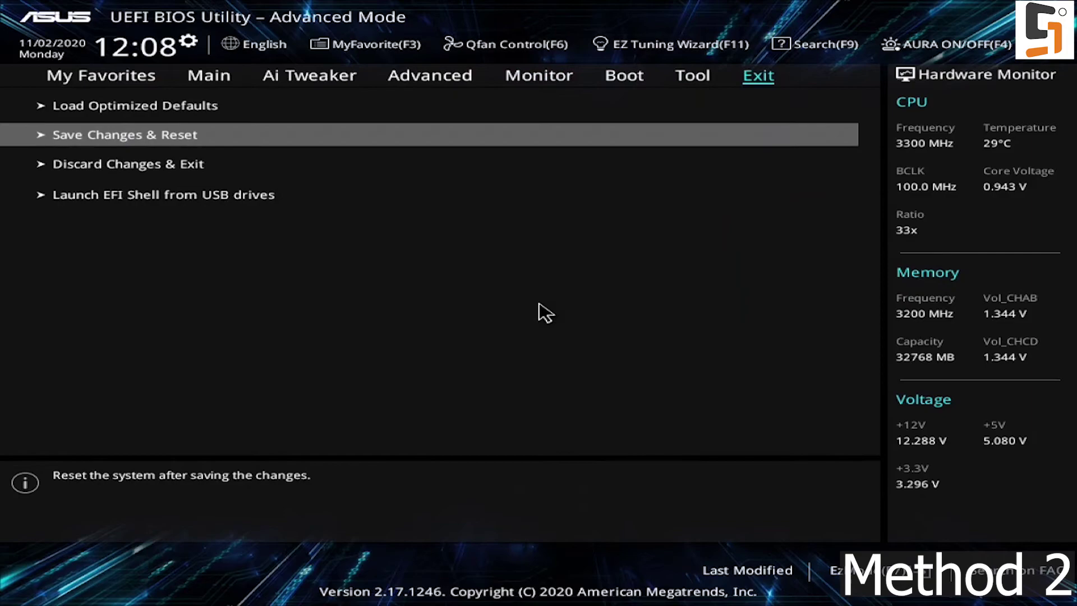
key(Return)
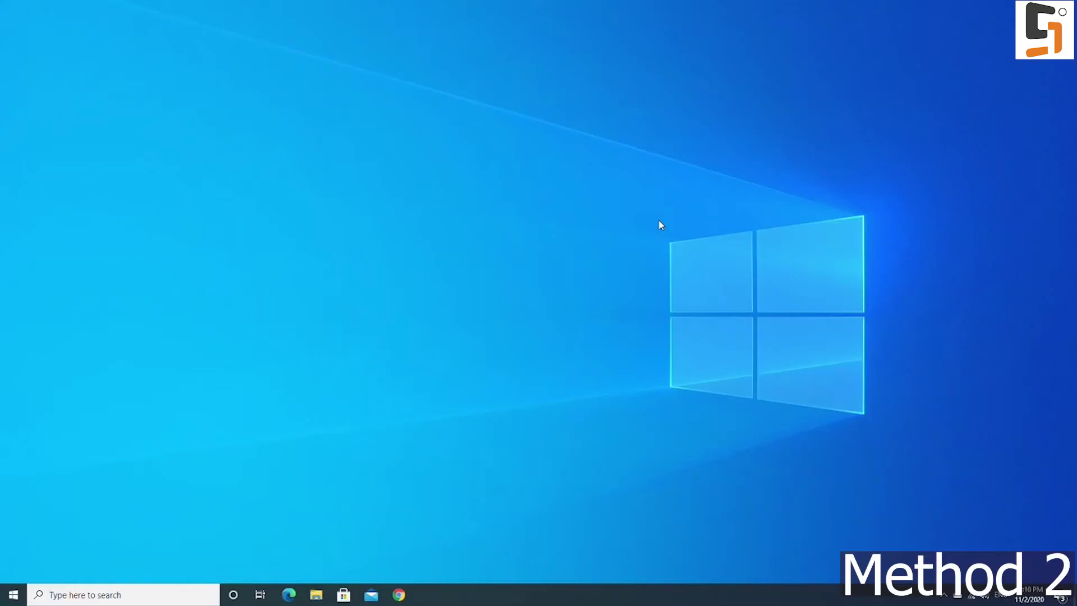
Search 'intel' and launch Intel Virtual RAID on CPU
key(super)
text(intel)
key(Return)
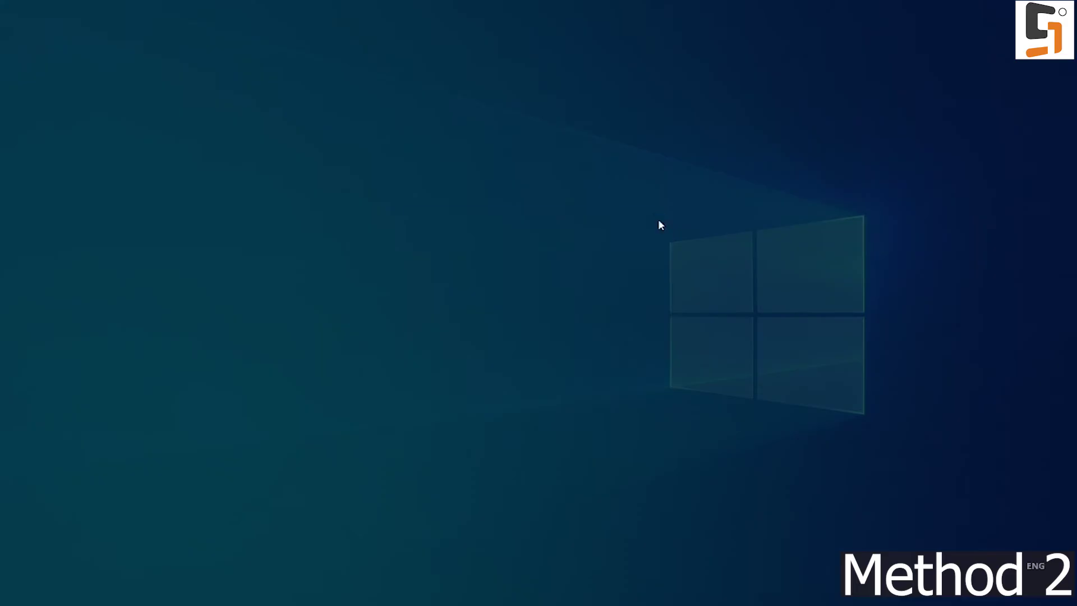
Start a new volume with Optimized disk performance (RAID 0) as the type
click(511, 373)
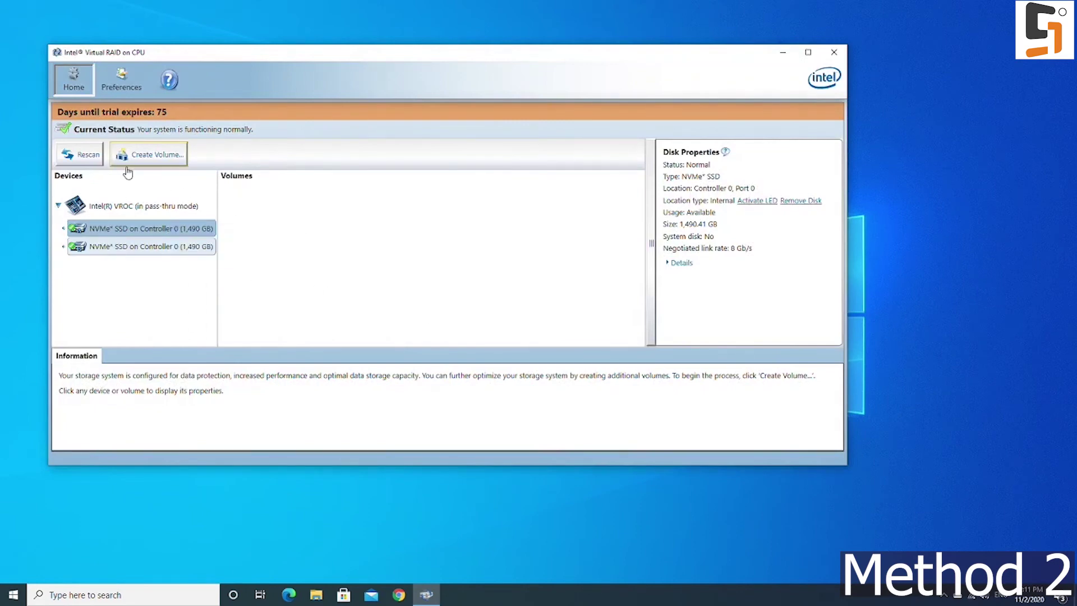
click(147, 154)
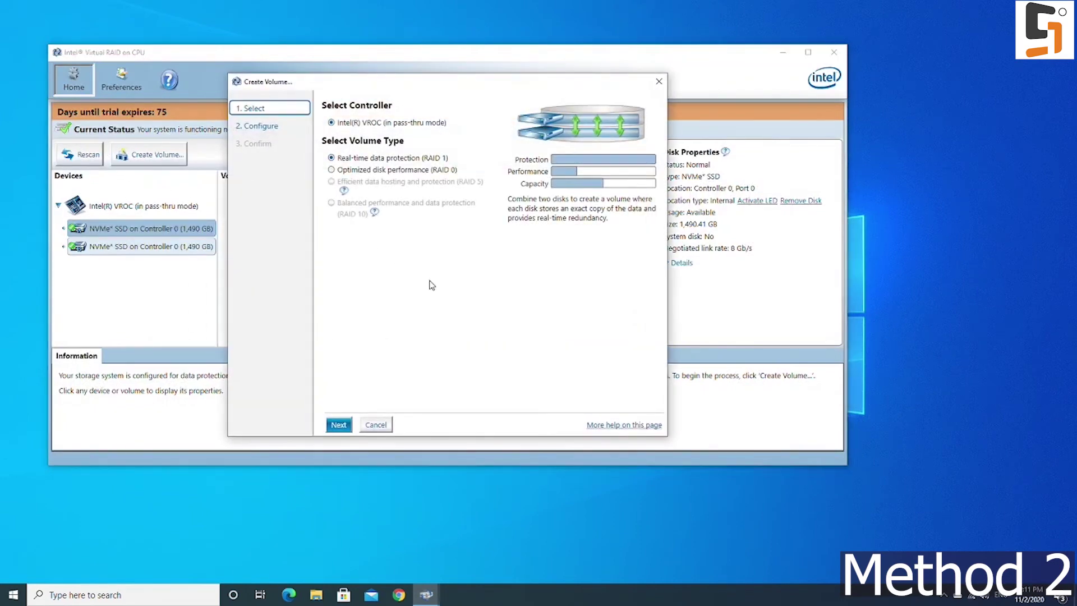
click(398, 170)
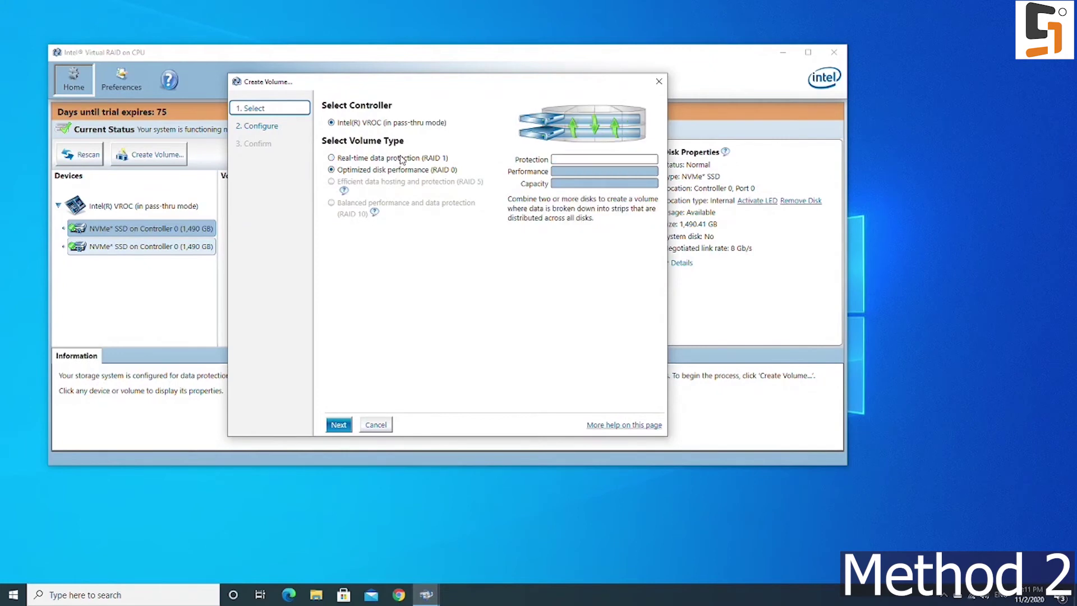
click(401, 159)
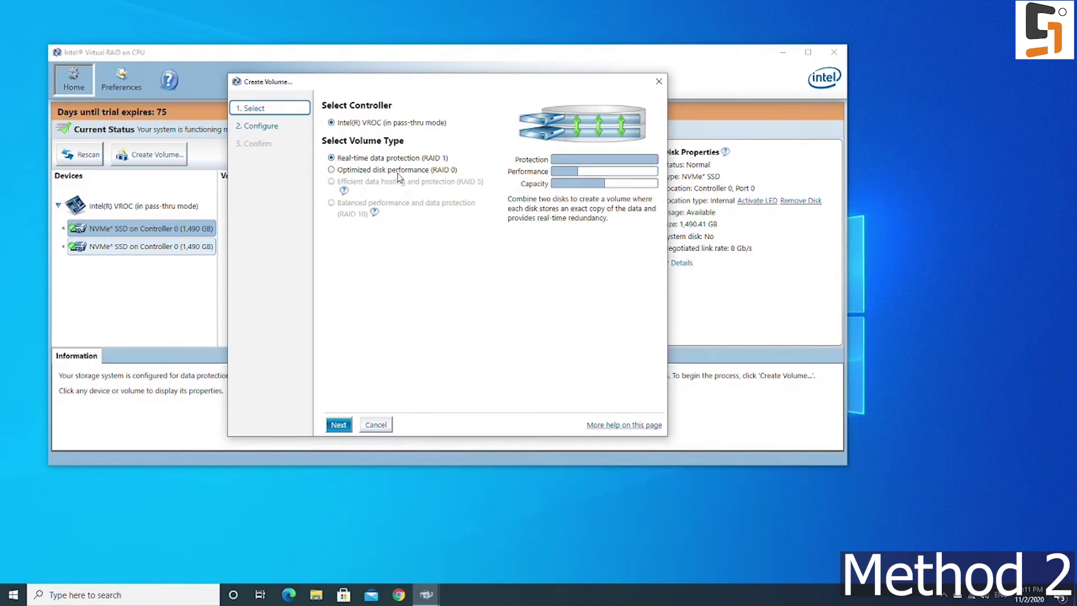
click(398, 172)
click(340, 425)
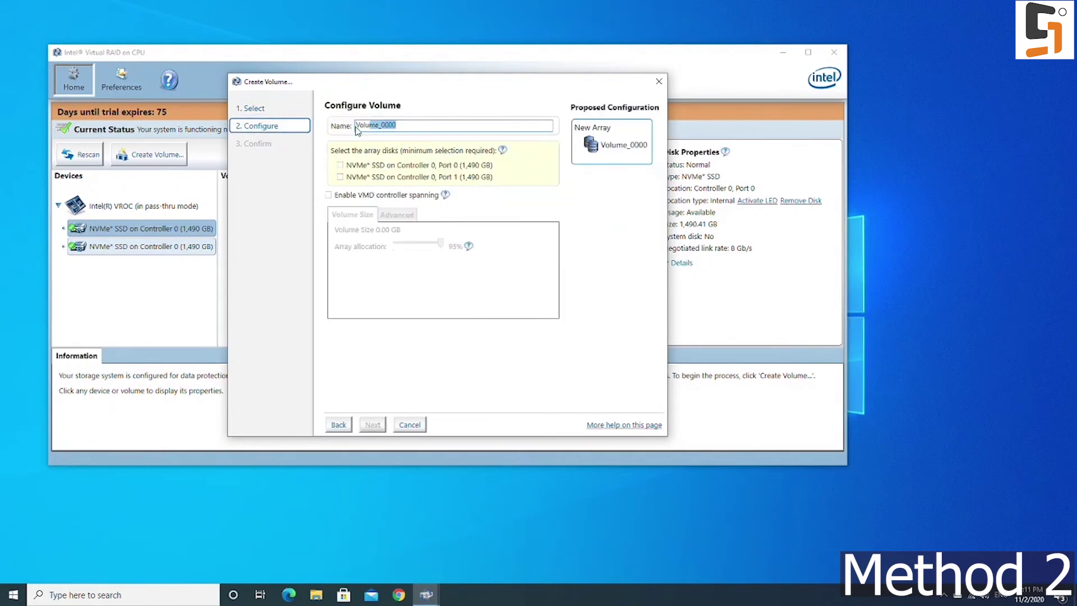
Name the volume p3608, include both NVMe SSDs, and create it
text(p3)
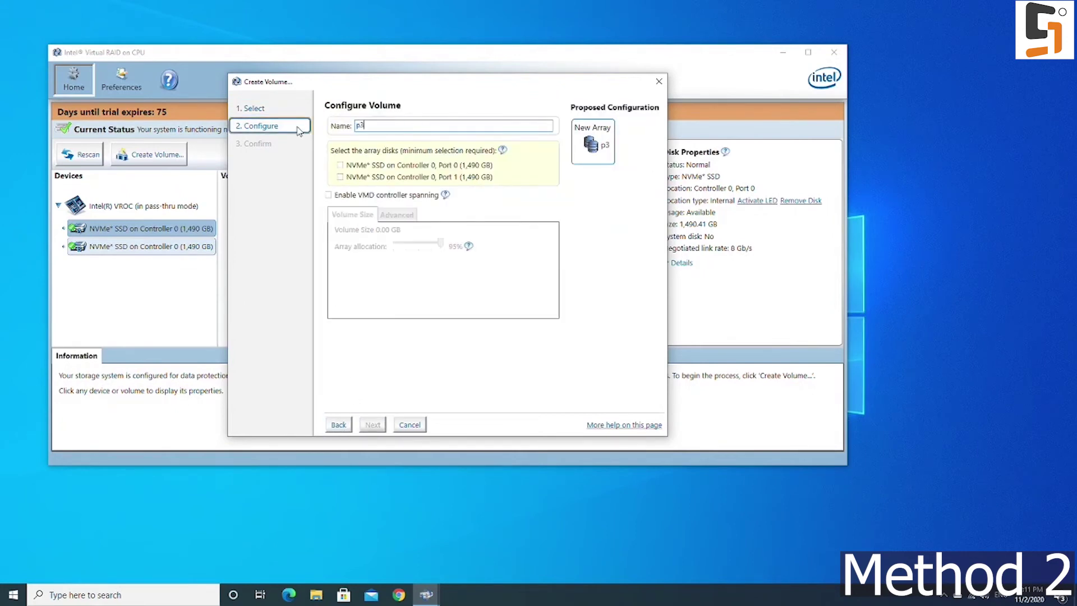
text(608)
click(340, 166)
click(340, 178)
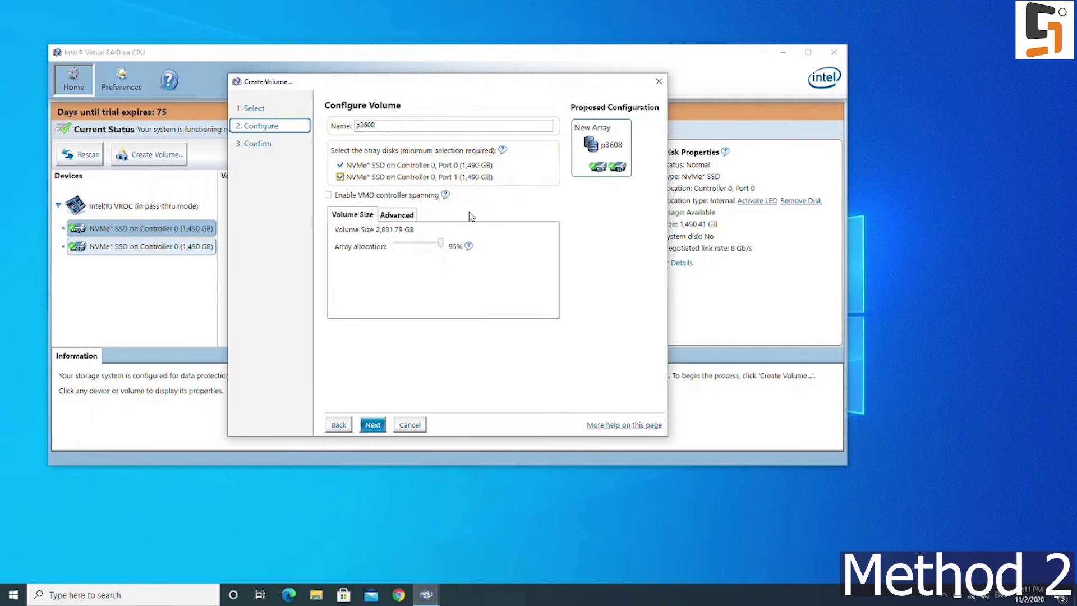
click(373, 425)
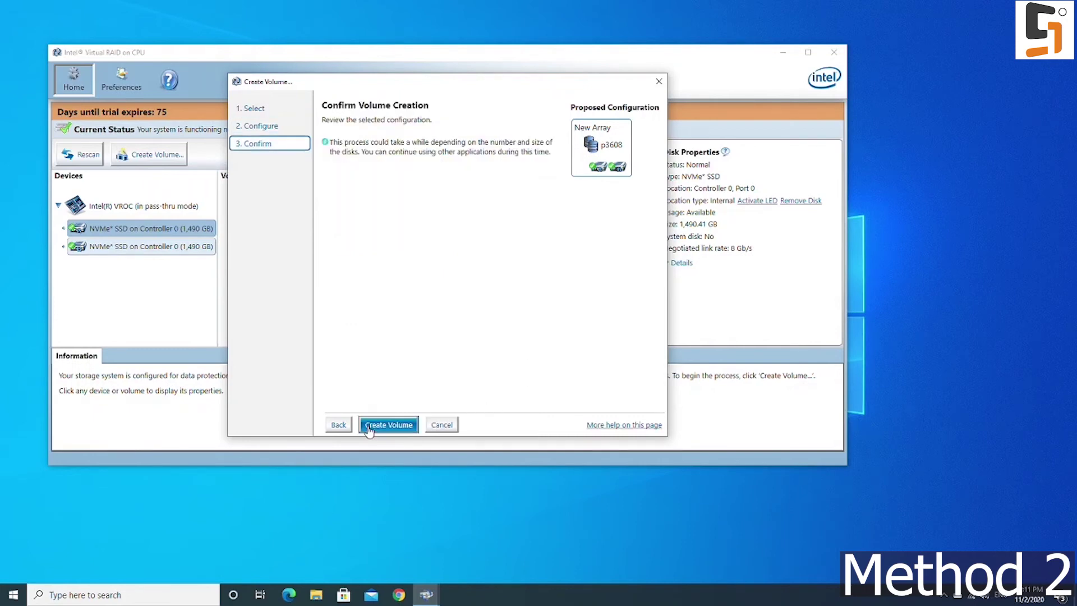
click(390, 430)
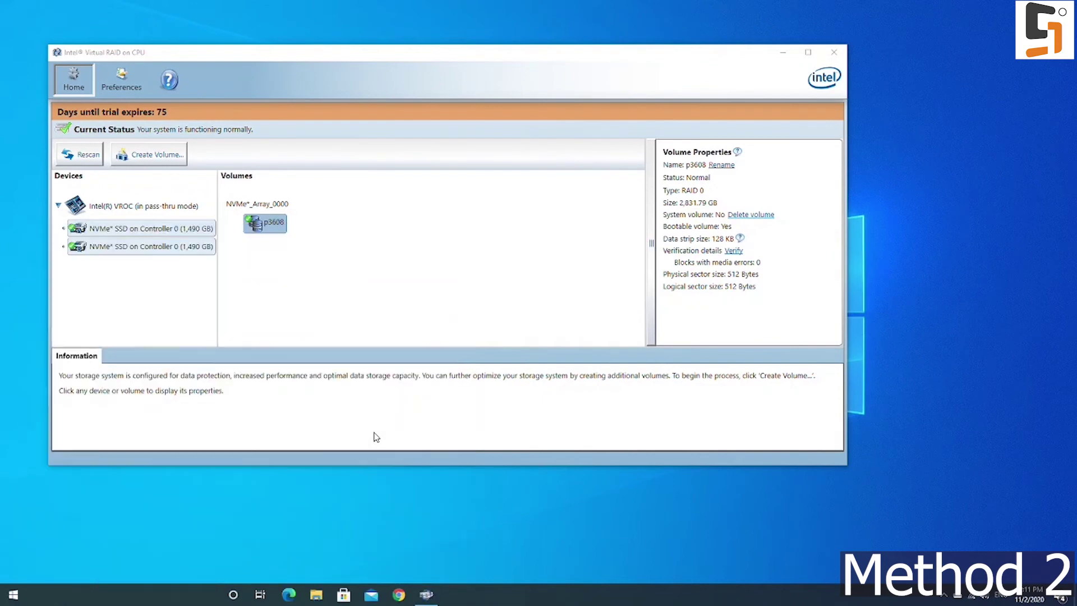
Initialize Disk 1 and create a new simple volume on its 2831.77 GB unallocated space
click(82, 154)
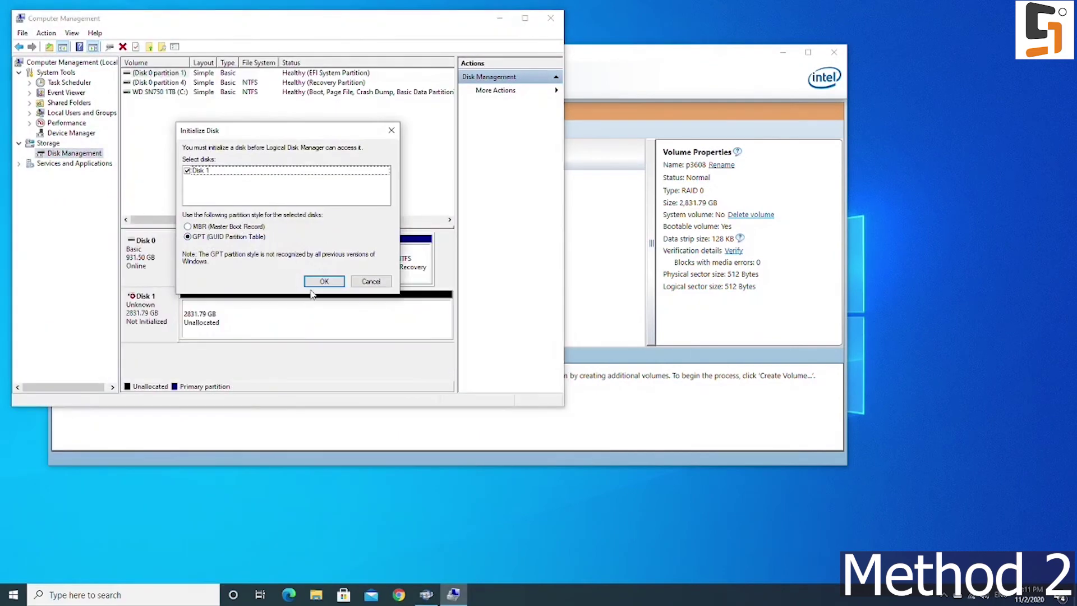
click(320, 281)
right_click(313, 308)
click(329, 315)
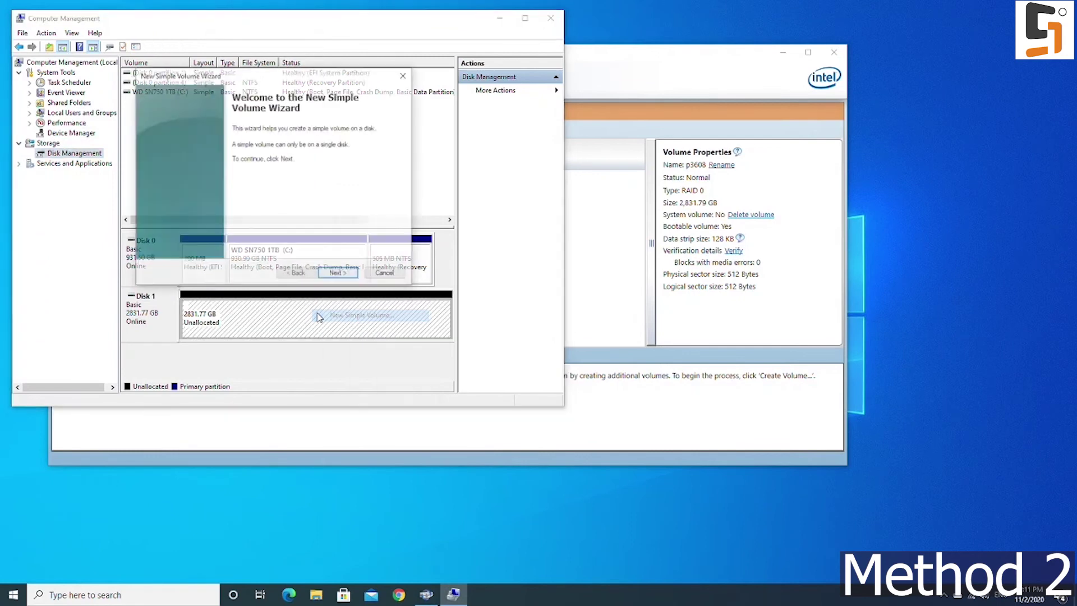
click(339, 275)
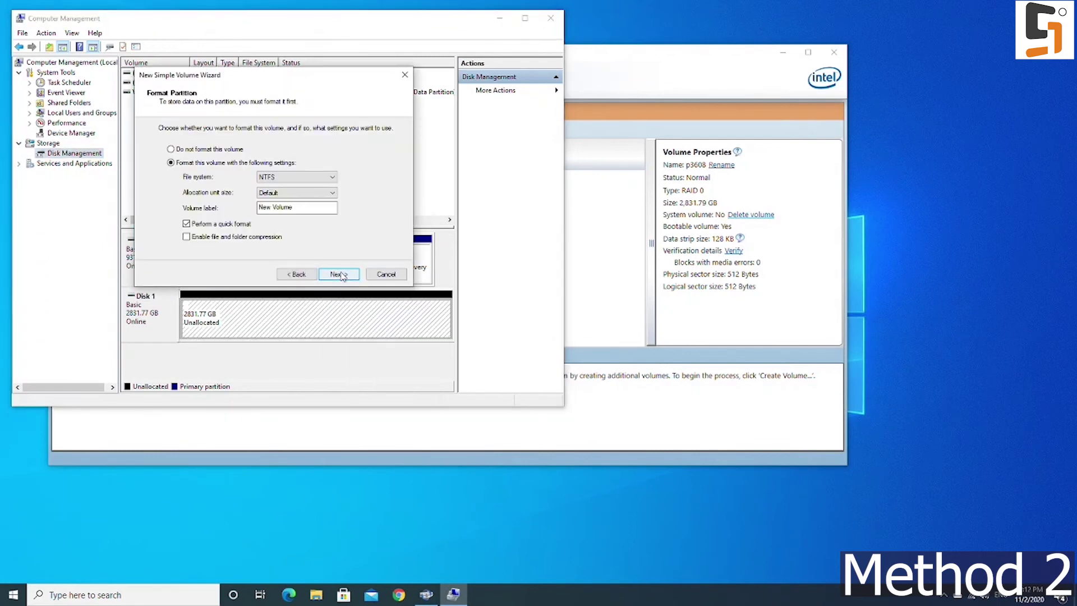
click(338, 274)
click(339, 274)
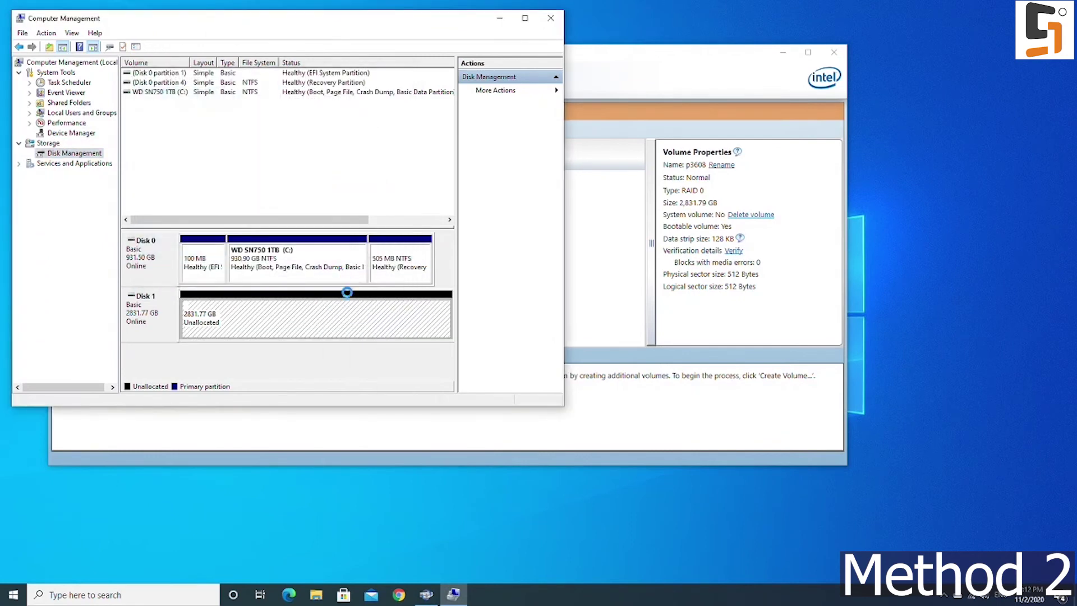